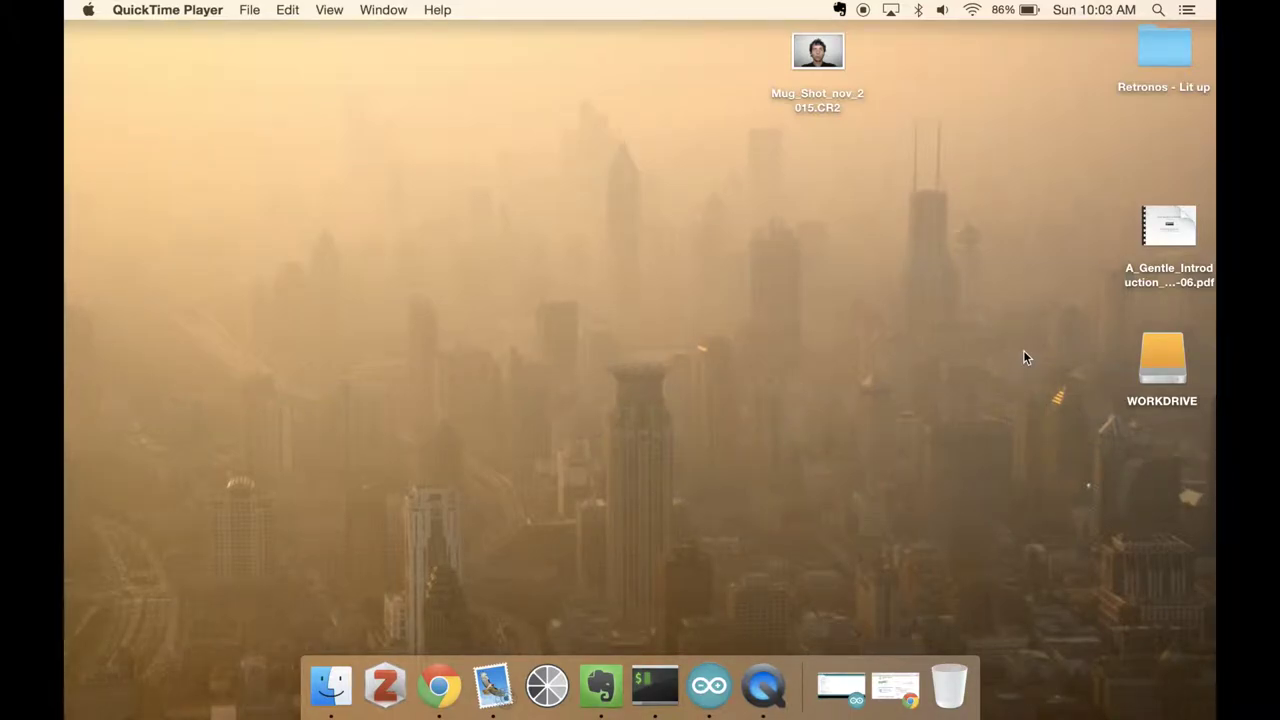
Step: Open Mug_Shot_nov_2015.CR2 in Photoshop, cancel Camera Raw, and close the Photoshop window
right_click(826, 50)
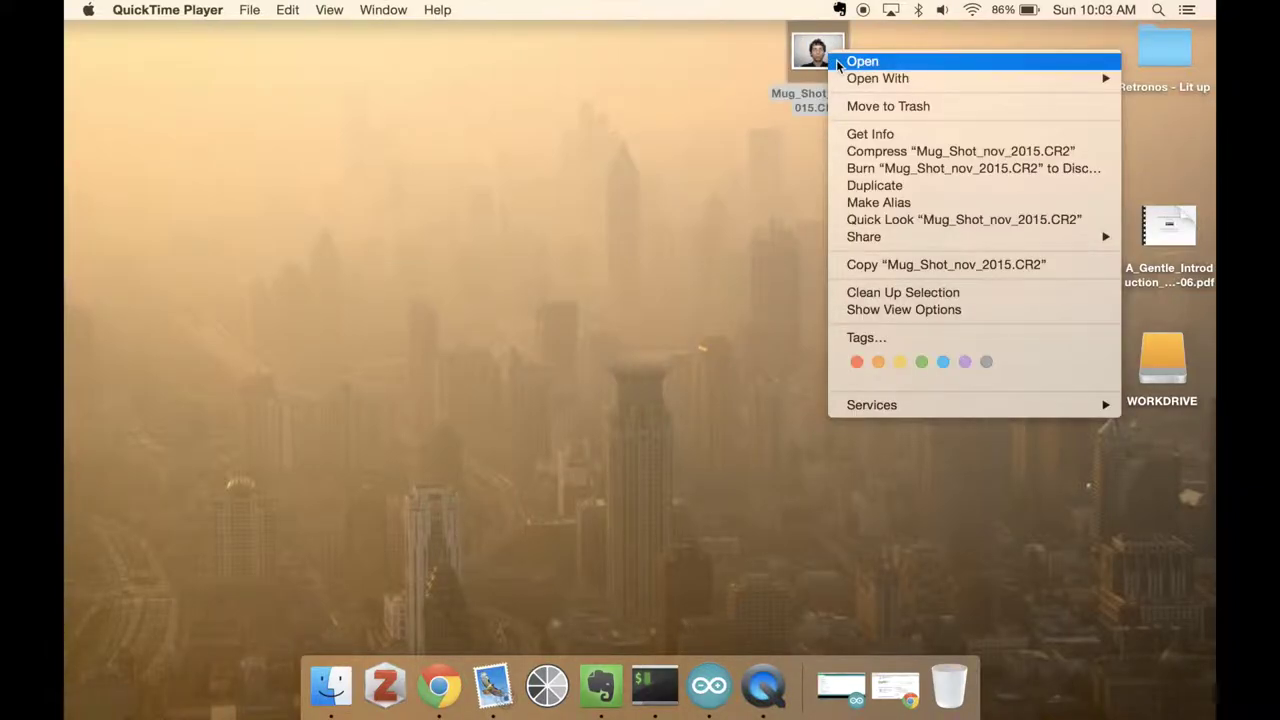
click(840, 62)
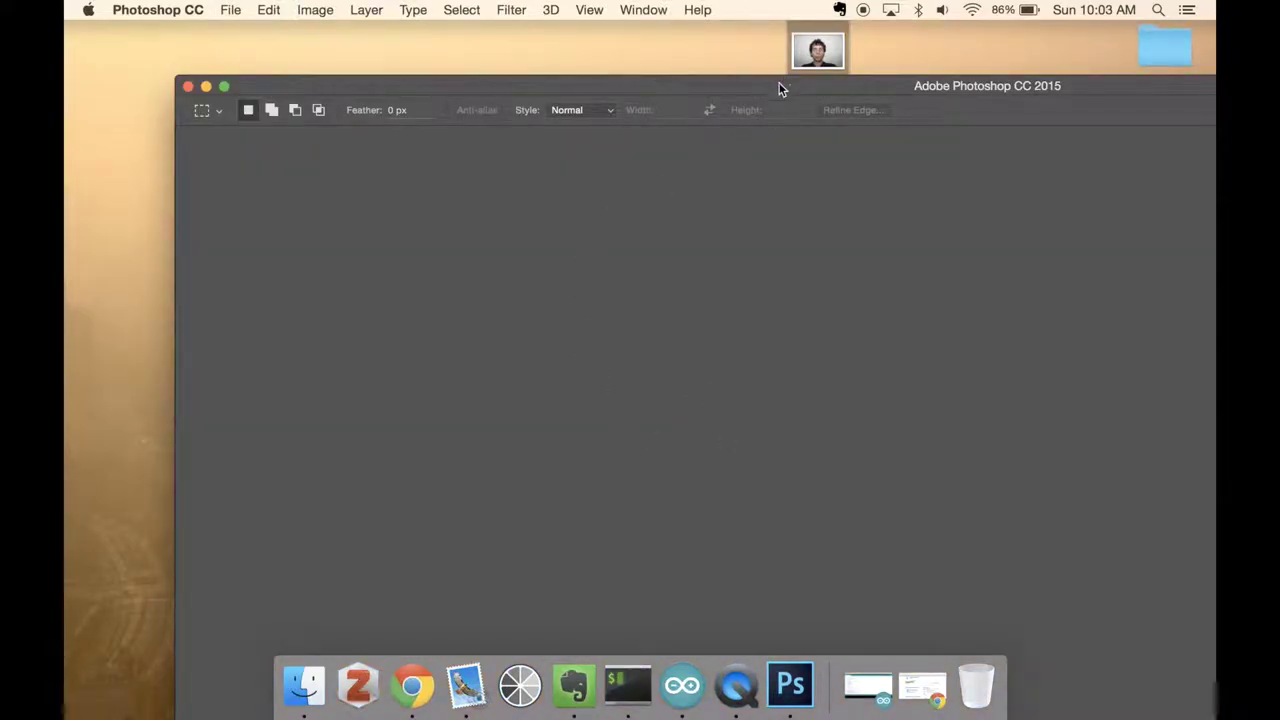
double_click(781, 87)
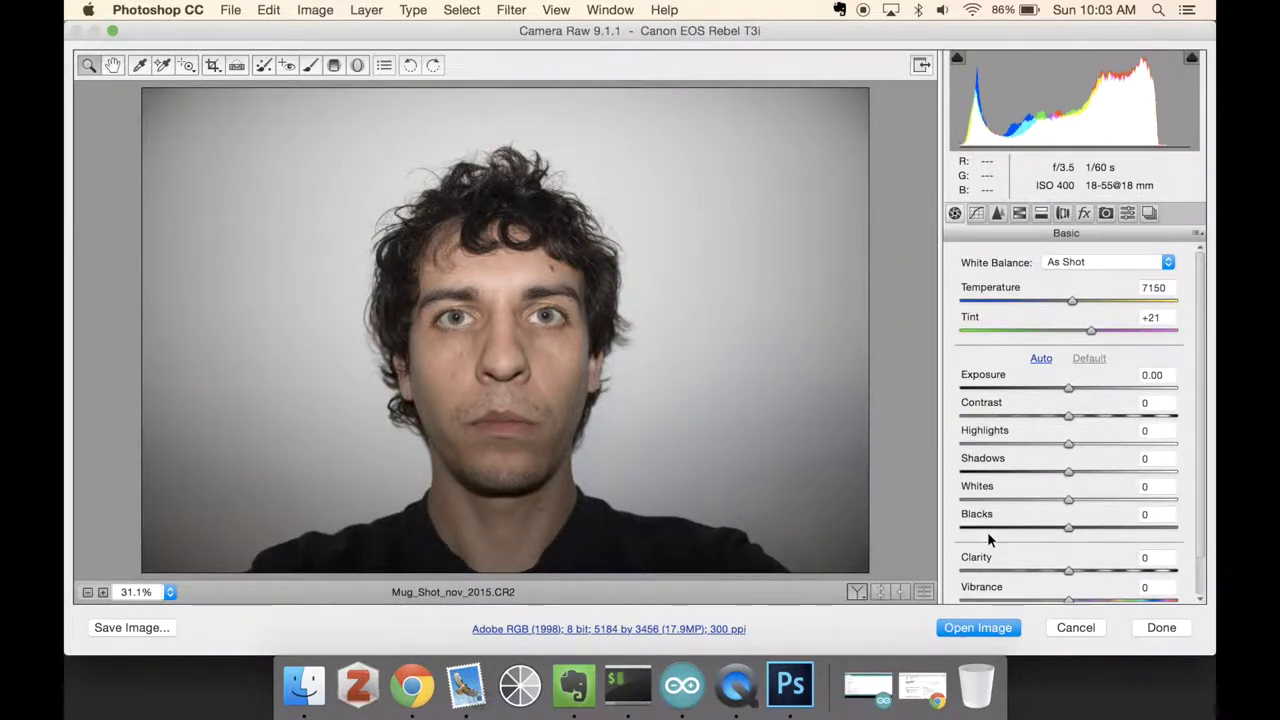
click(1080, 626)
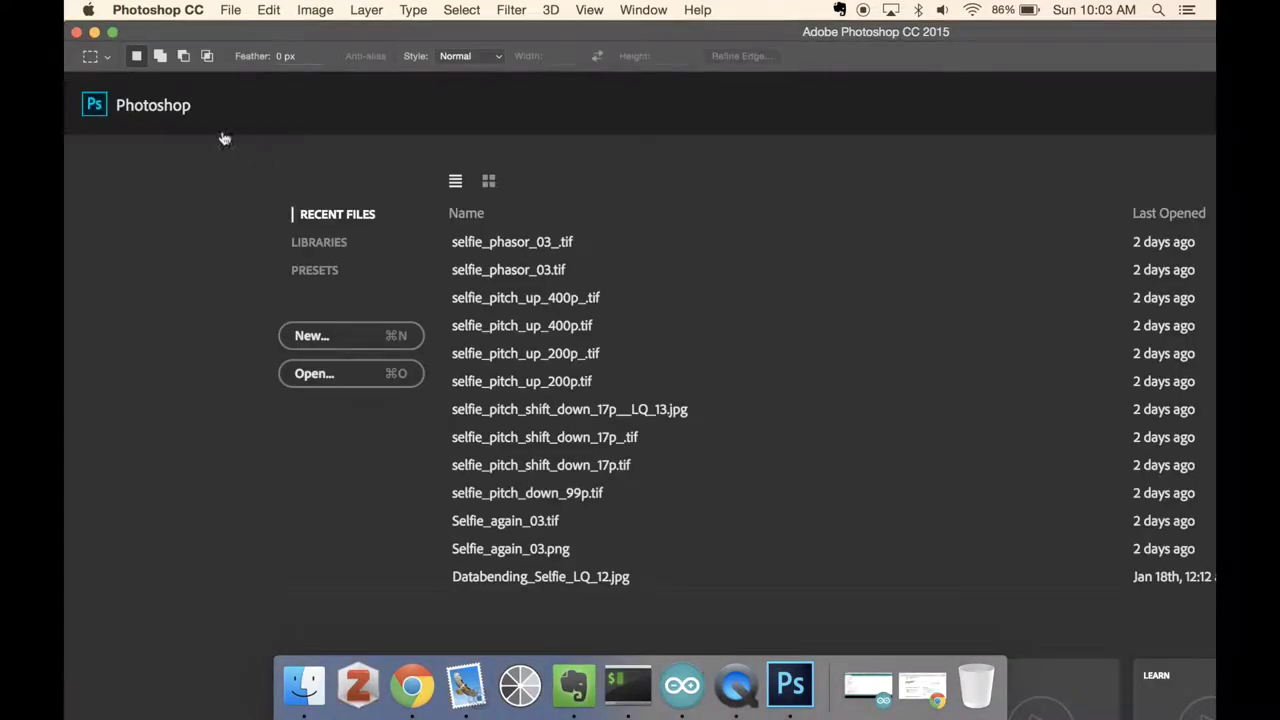
click(76, 33)
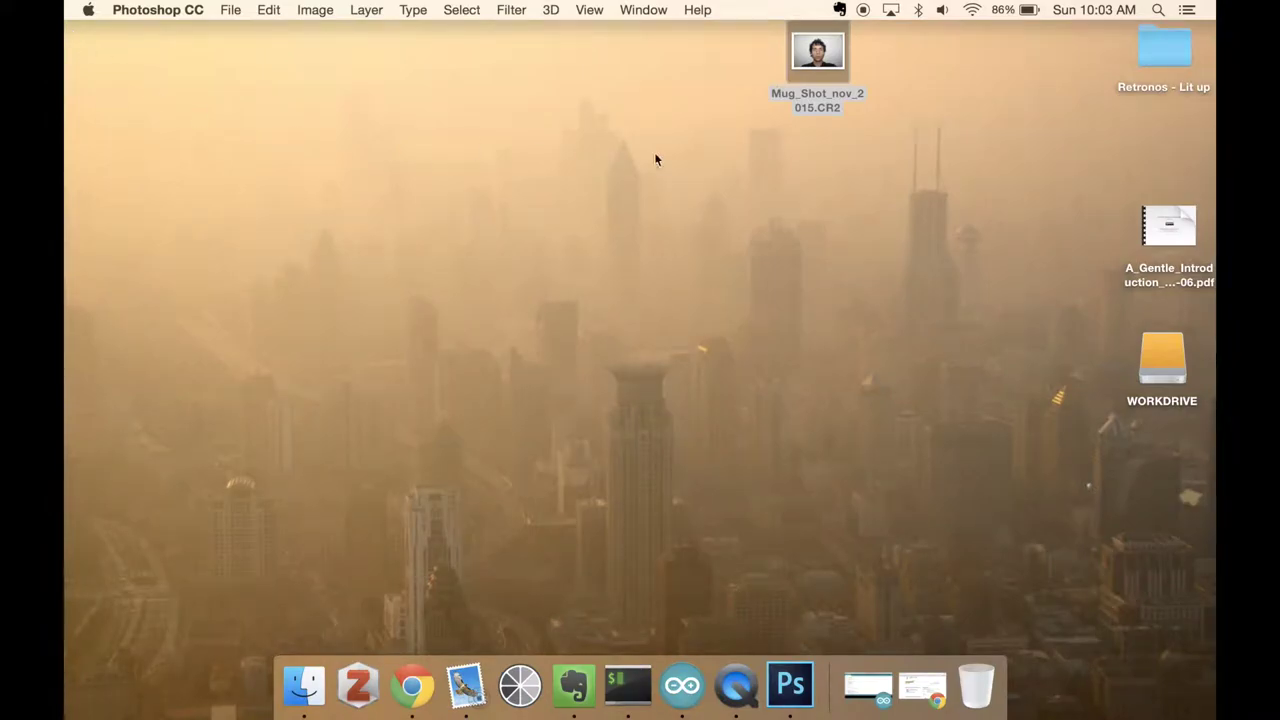
Step: Select the Mug_Shot photo on the desktop and launch Adobe Bridge CC through a Spotlight search for 'bridge'
drag(818, 52, 858, 52)
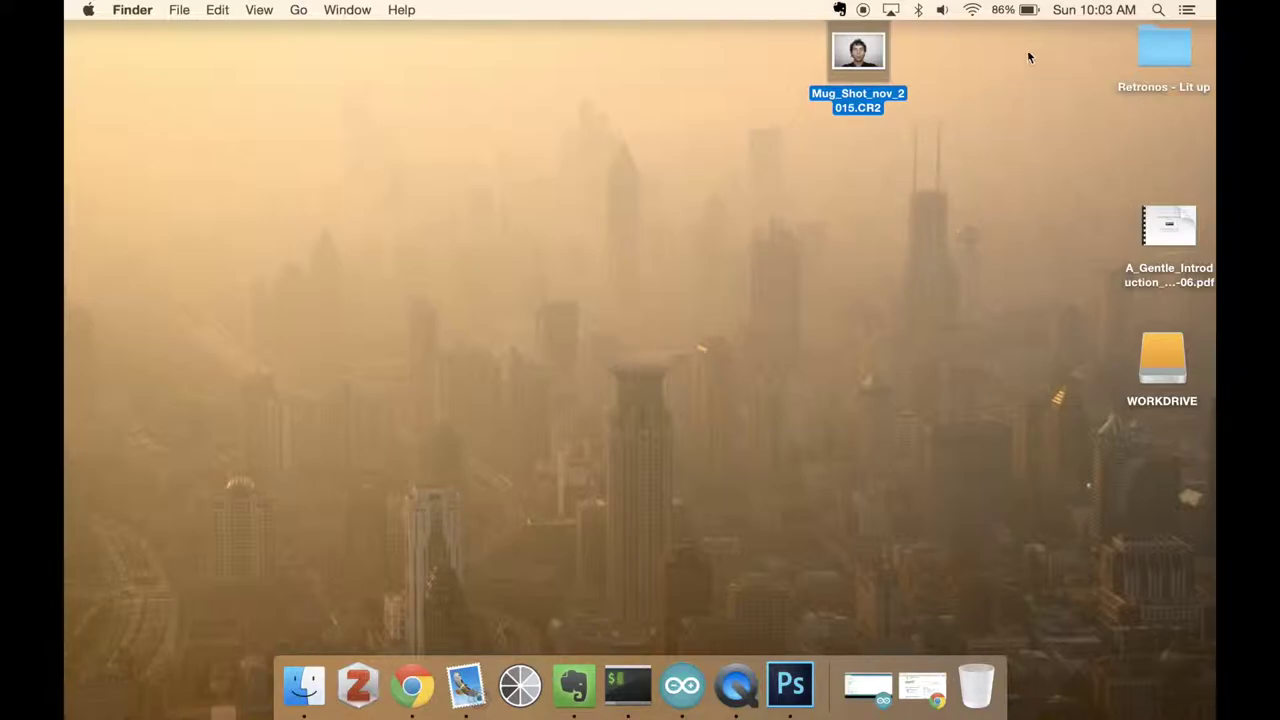
click(1157, 9)
text(quibridge)
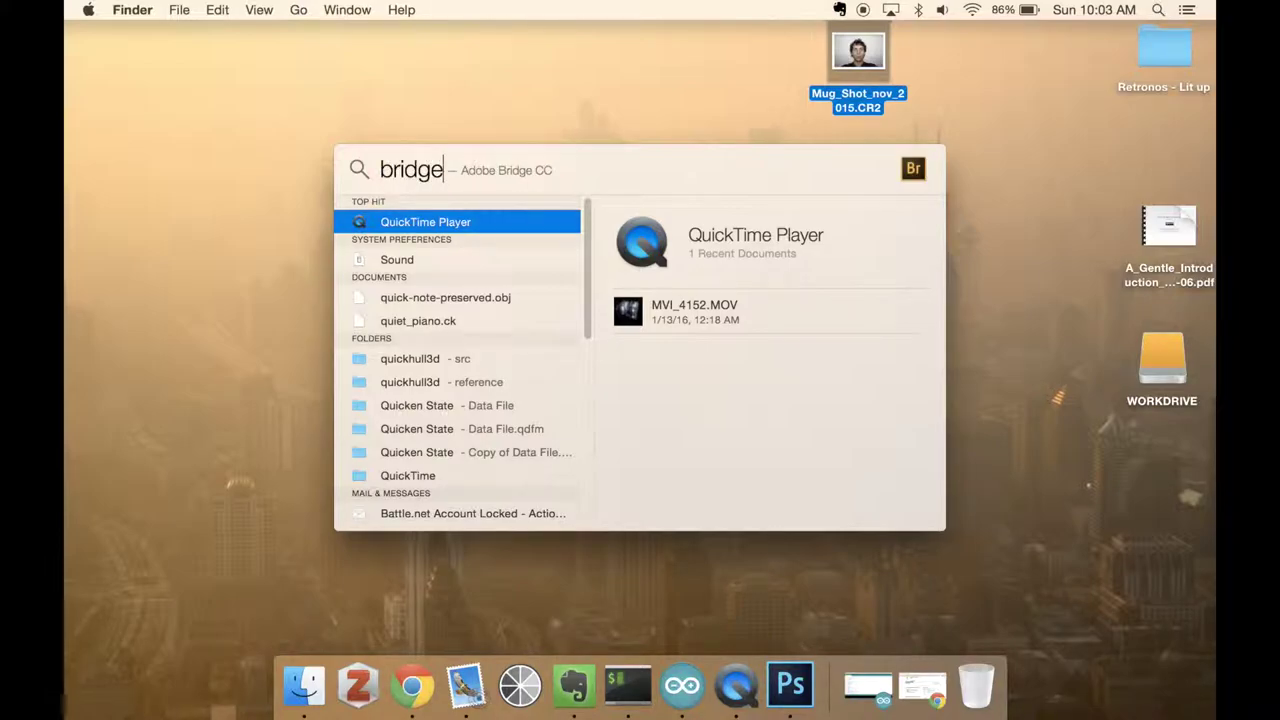
key(Return)
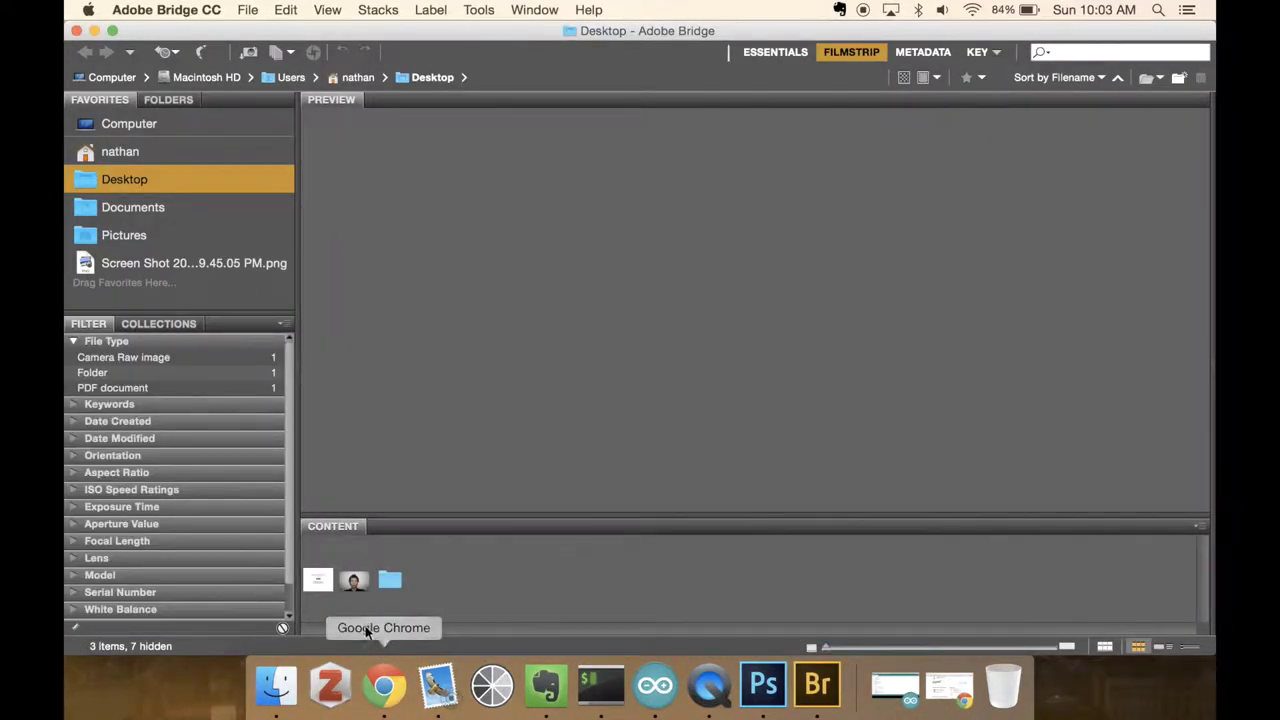
Step: Preview the Mug_Shot_nov_2015.CR2 thumbnail in Bridge and bring up its context menu
click(356, 578)
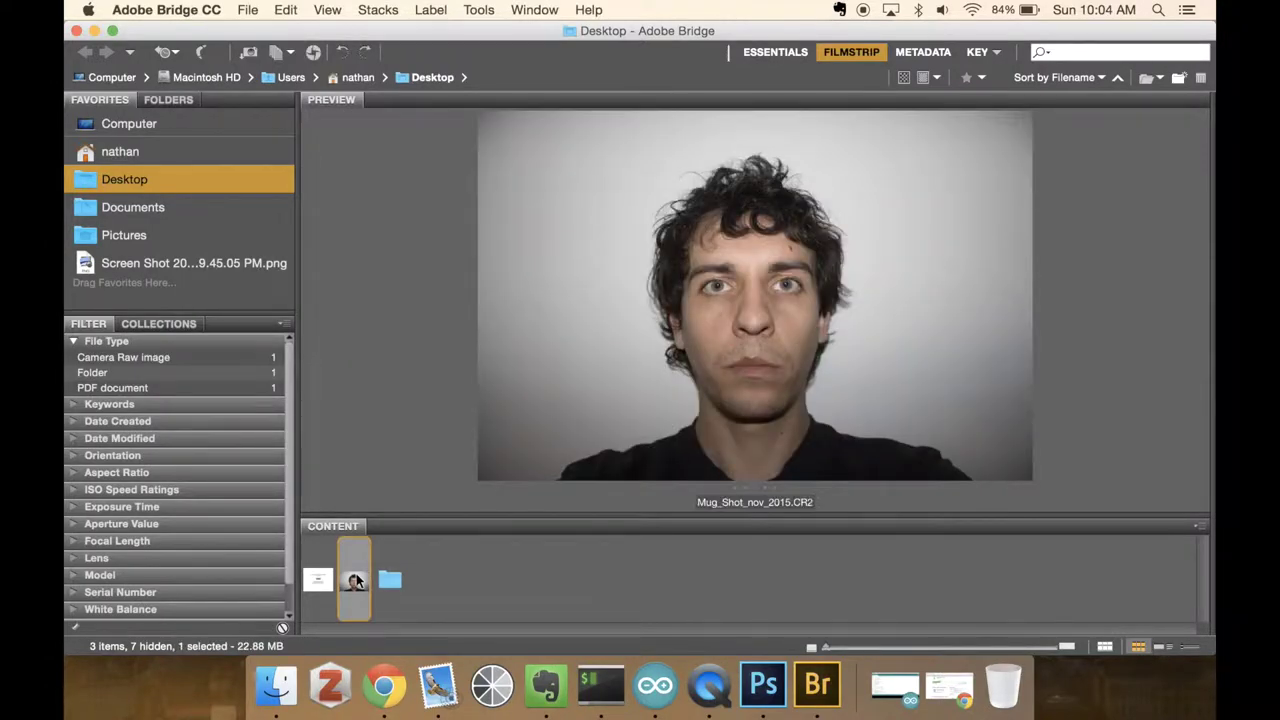
right_click(356, 578)
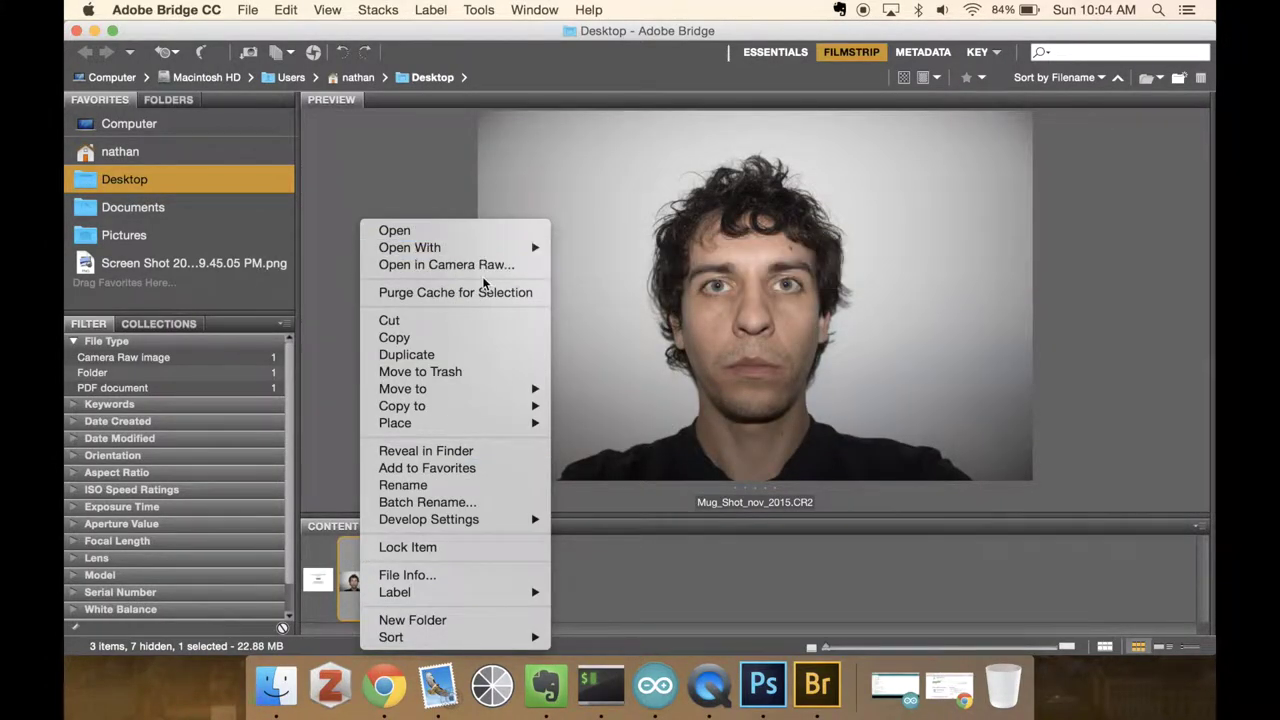
click(791, 587)
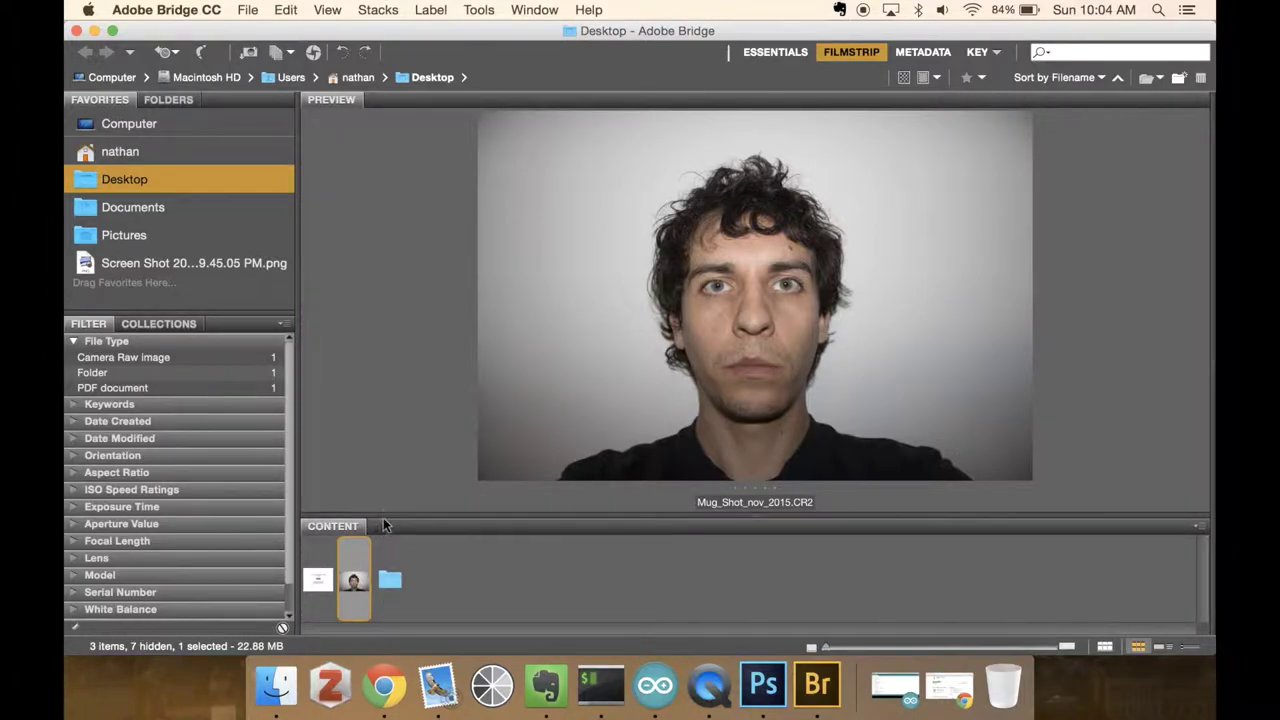
right_click(358, 580)
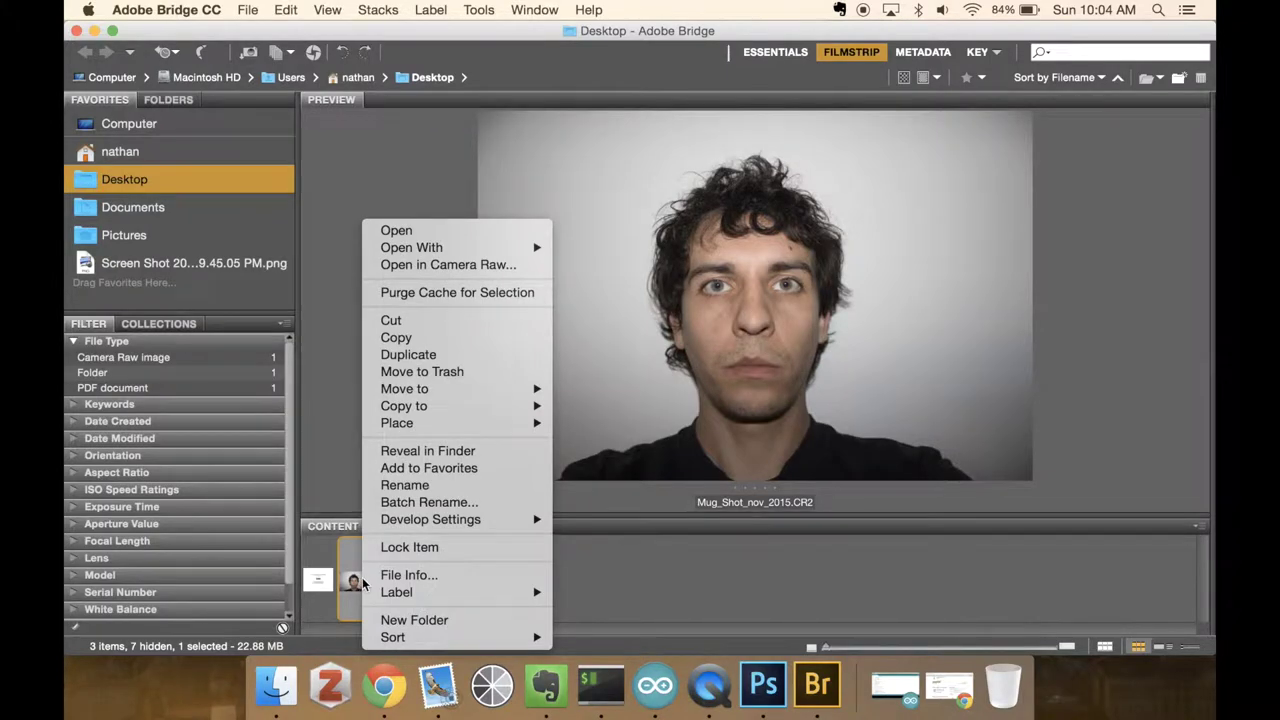
Step: Open the portrait in Camera Raw and try Auto tone, Contrast +72 and Saturation +100
click(522, 266)
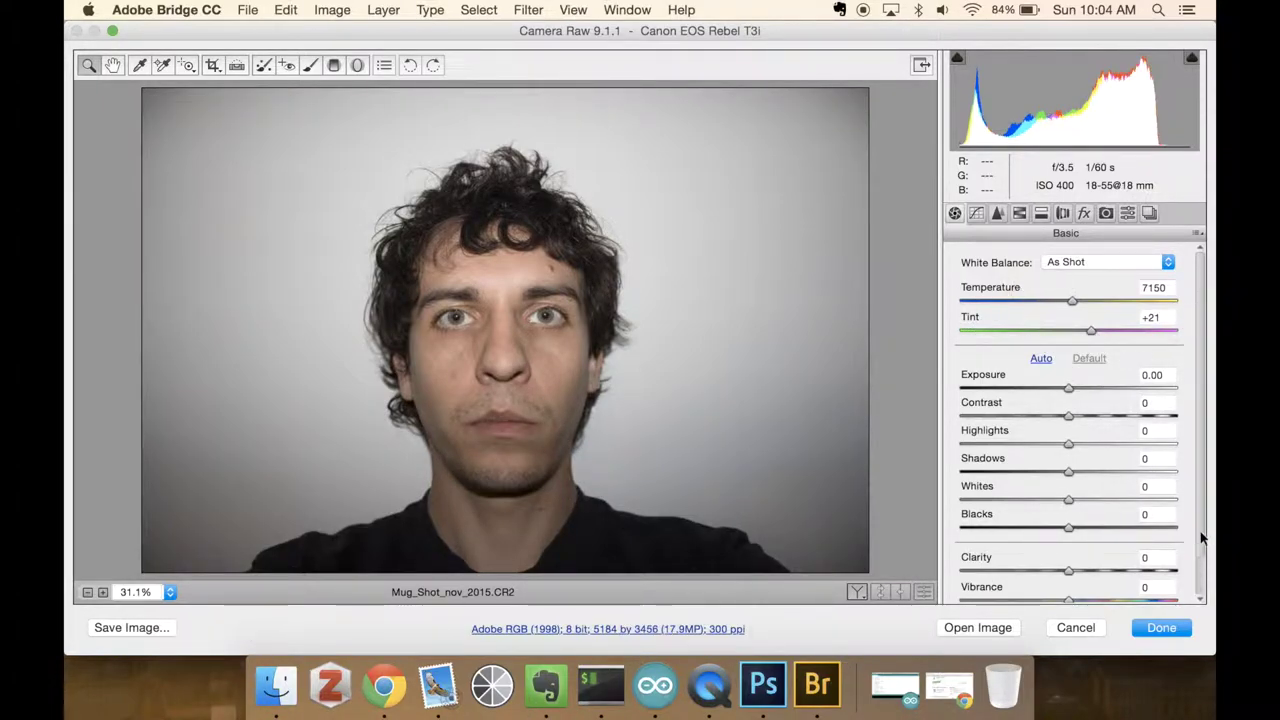
scroll(1201, 538, down, 3)
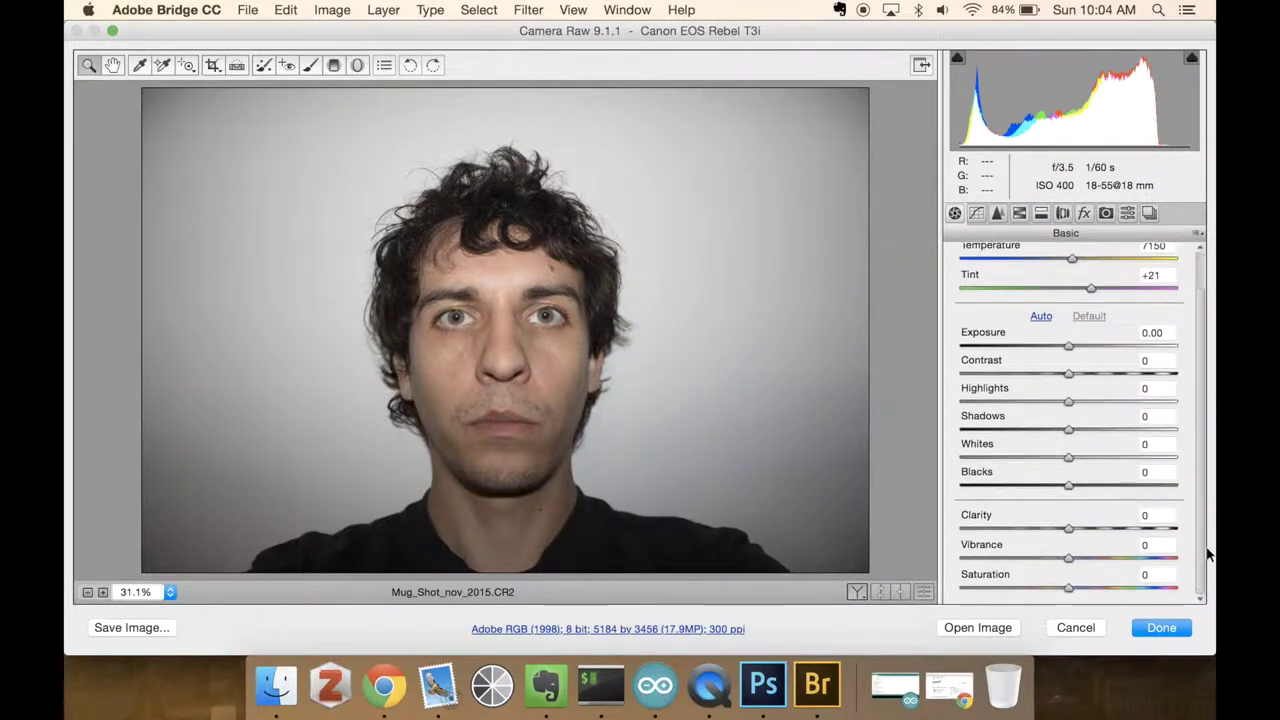
scroll(1207, 540, up, 1)
scroll(1207, 535, down, 1)
click(1041, 316)
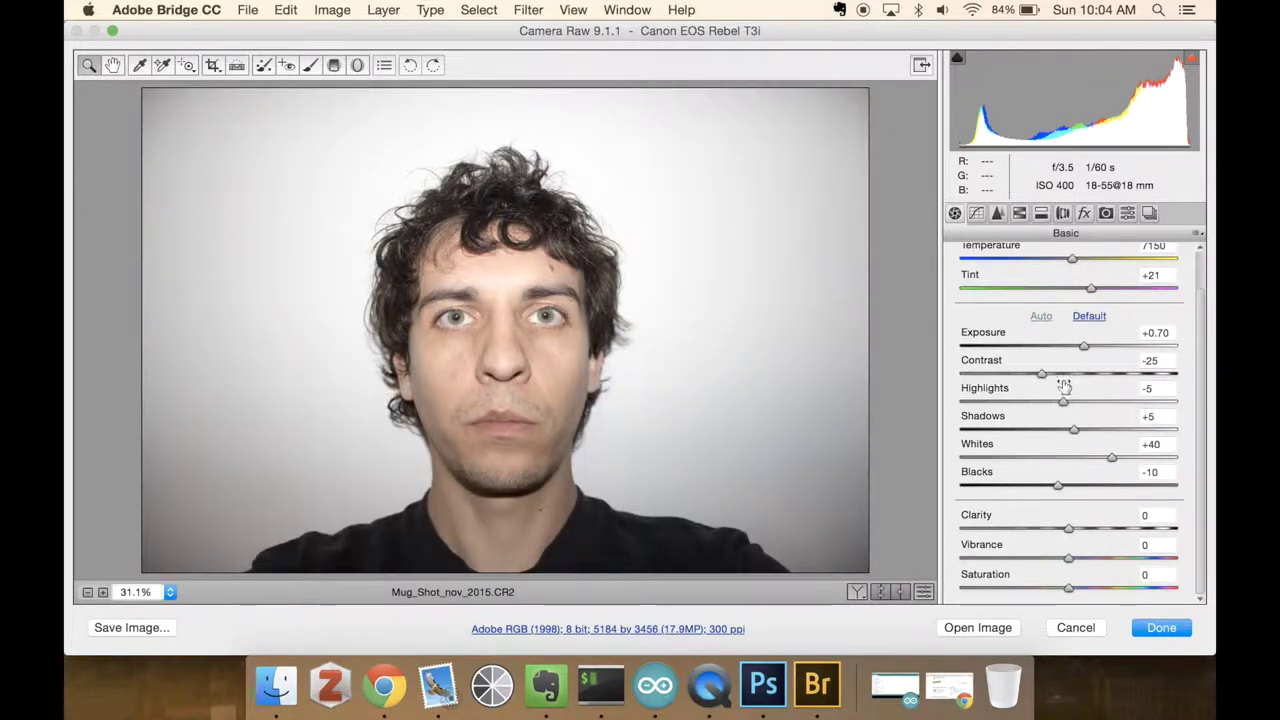
drag(1044, 372, 1148, 372)
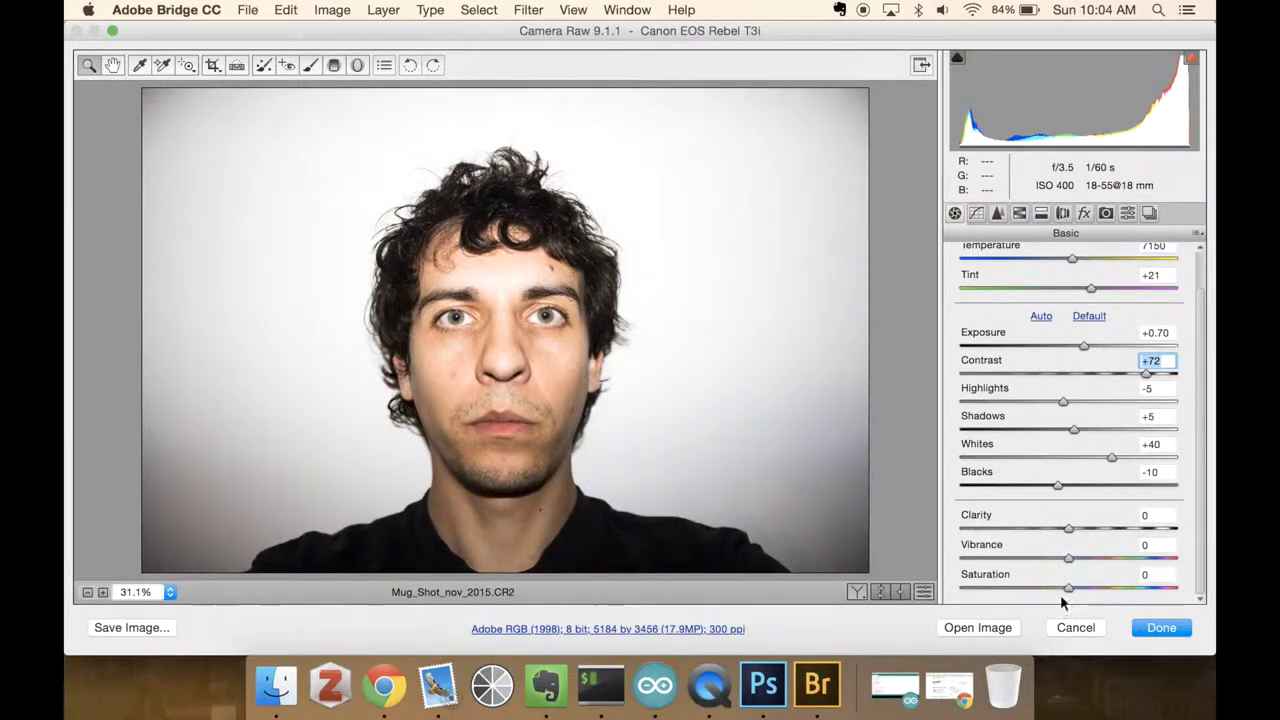
drag(1068, 589, 1200, 582)
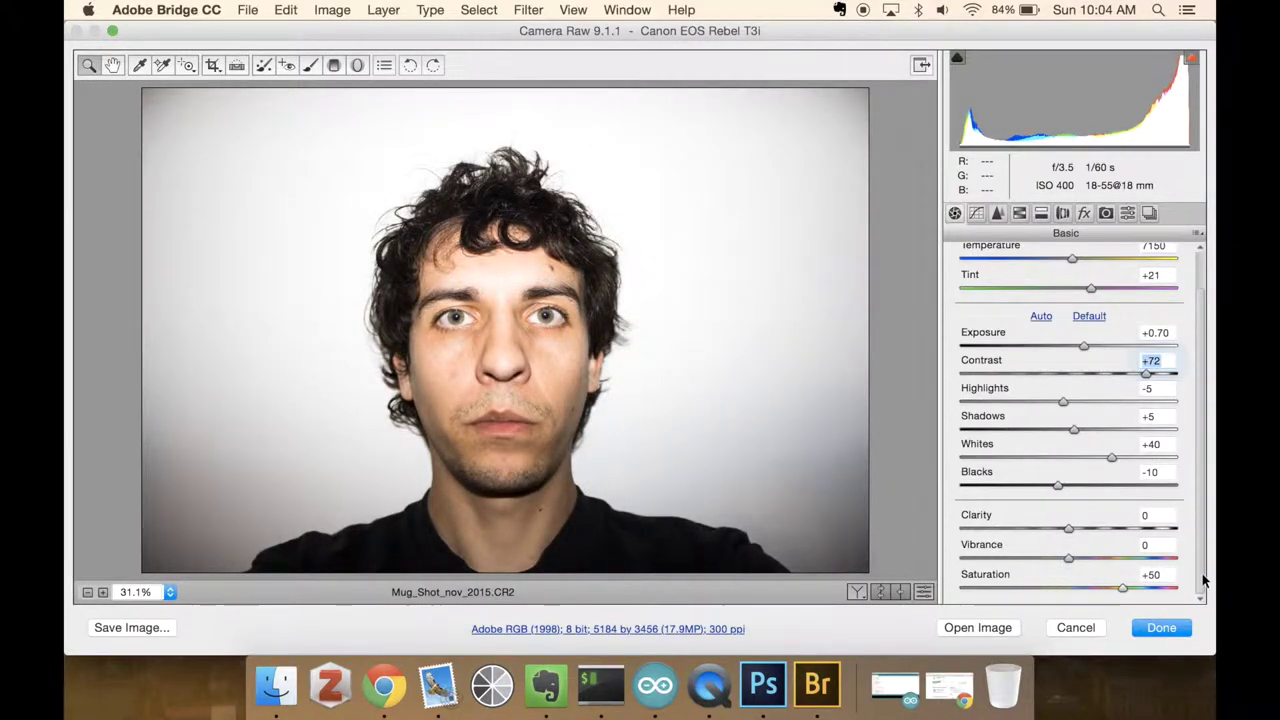
Step: Reset the tone settings to Default and cool the Temperature to 5700
click(1088, 316)
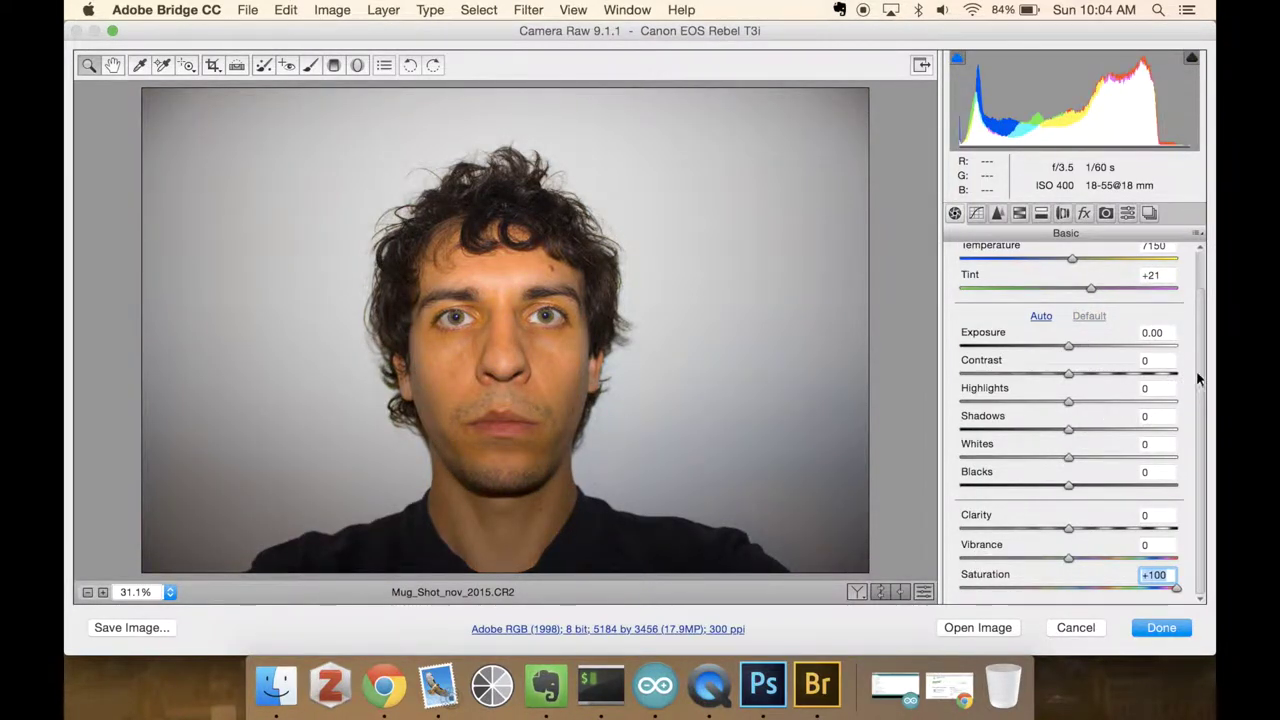
scroll(1199, 368, up, 2)
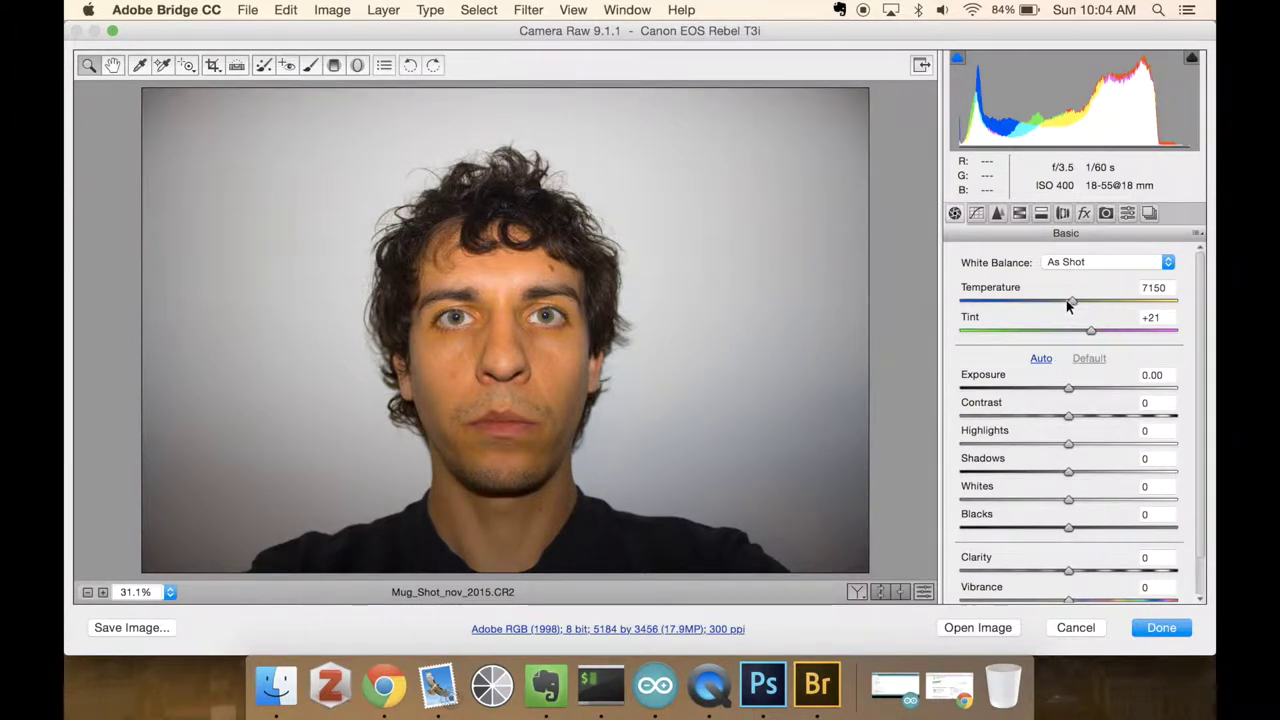
drag(1072, 302, 1040, 305)
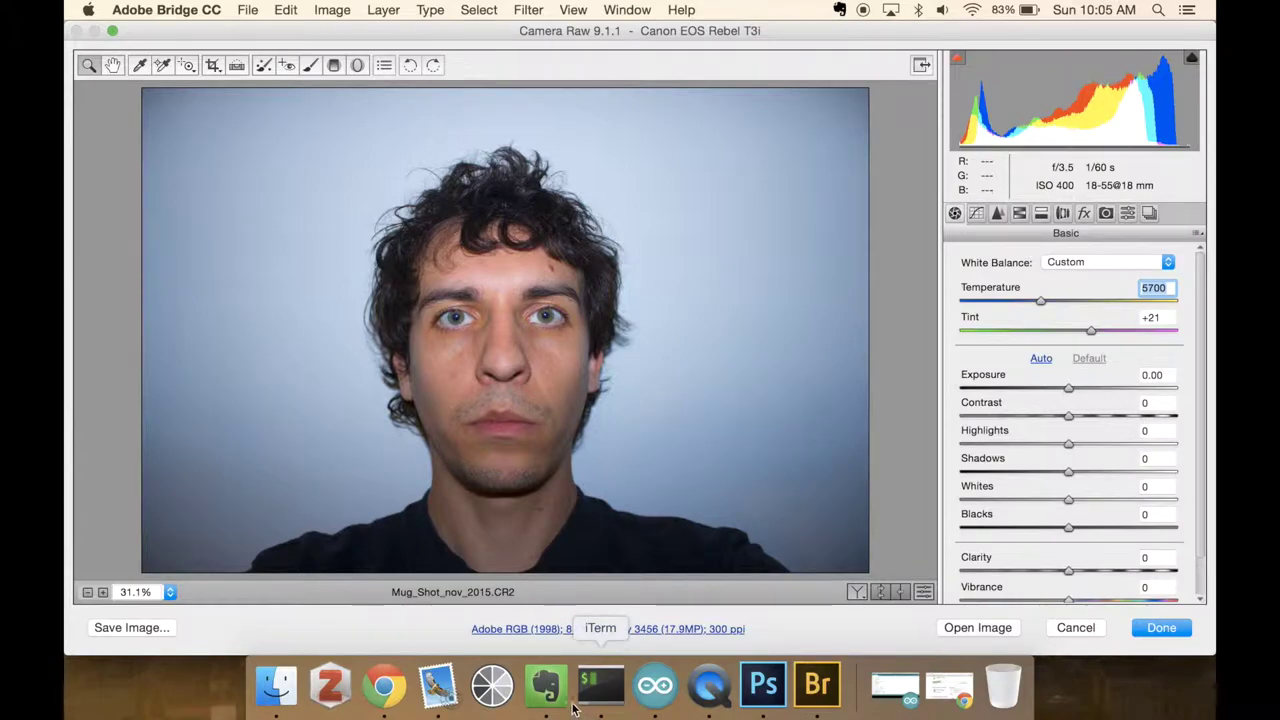
Step: In Save Options, add a '_tif' suffix to the output file name
click(165, 630)
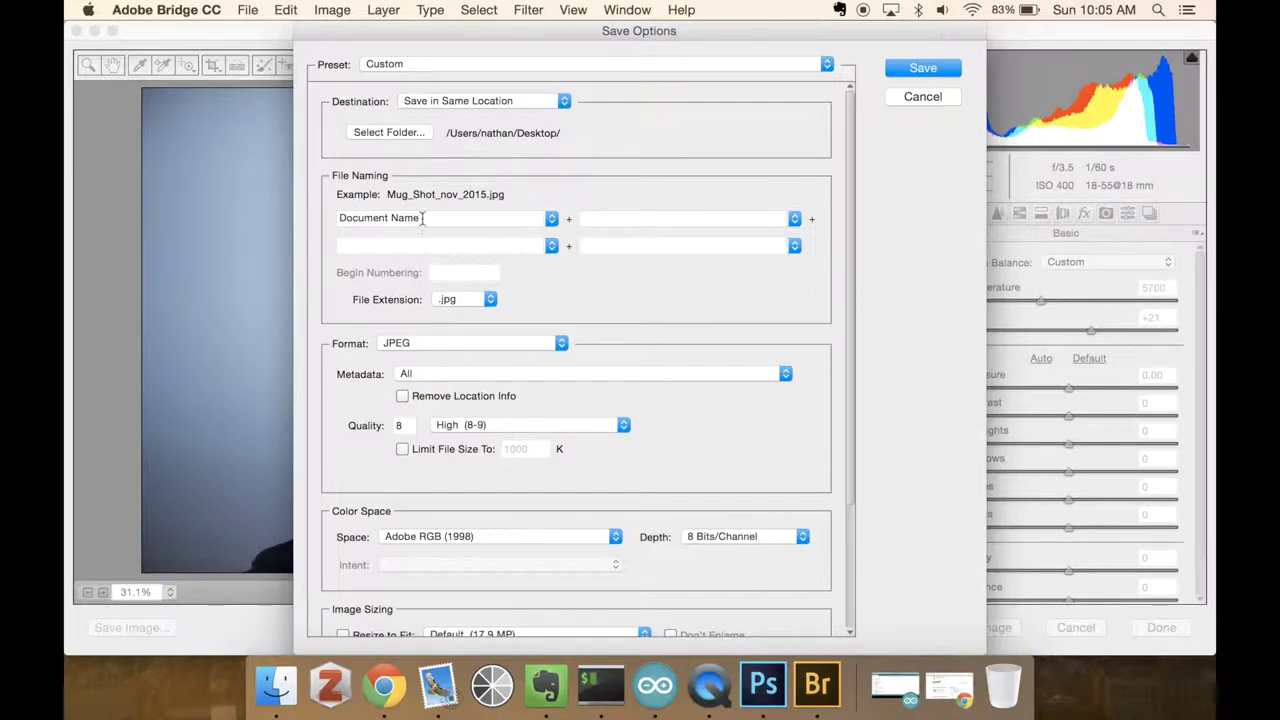
click(550, 220)
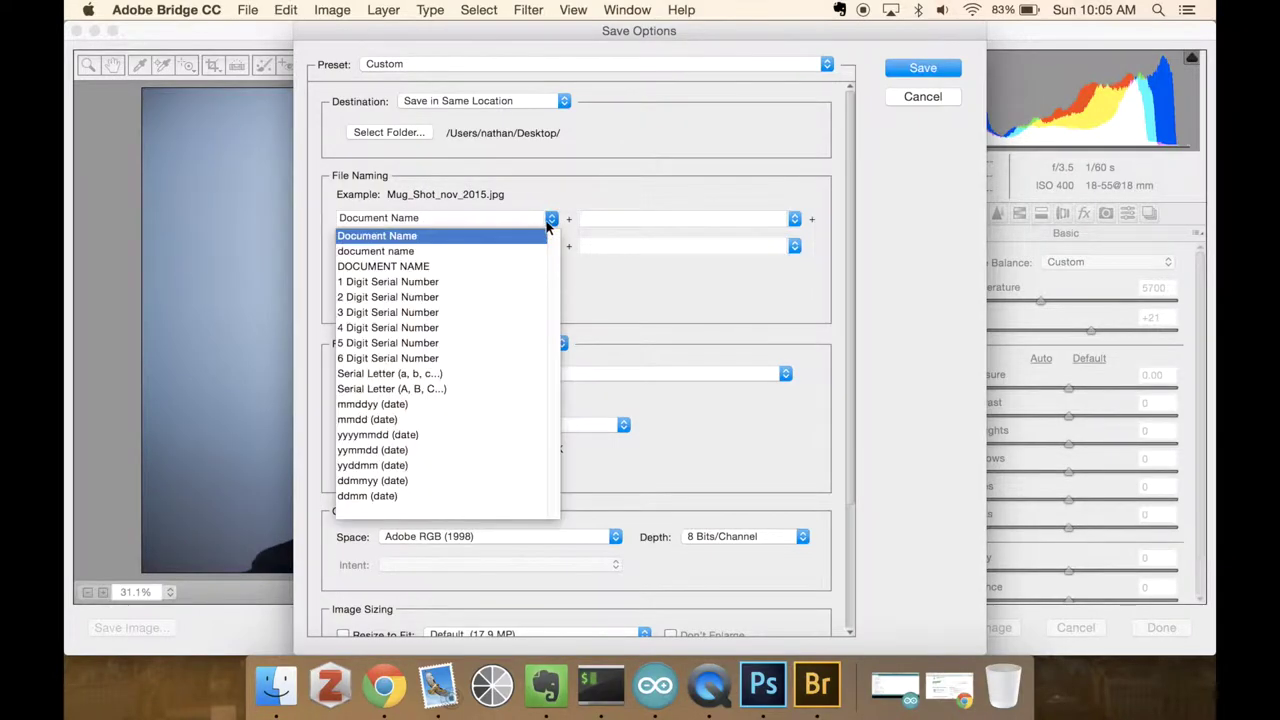
click(626, 202)
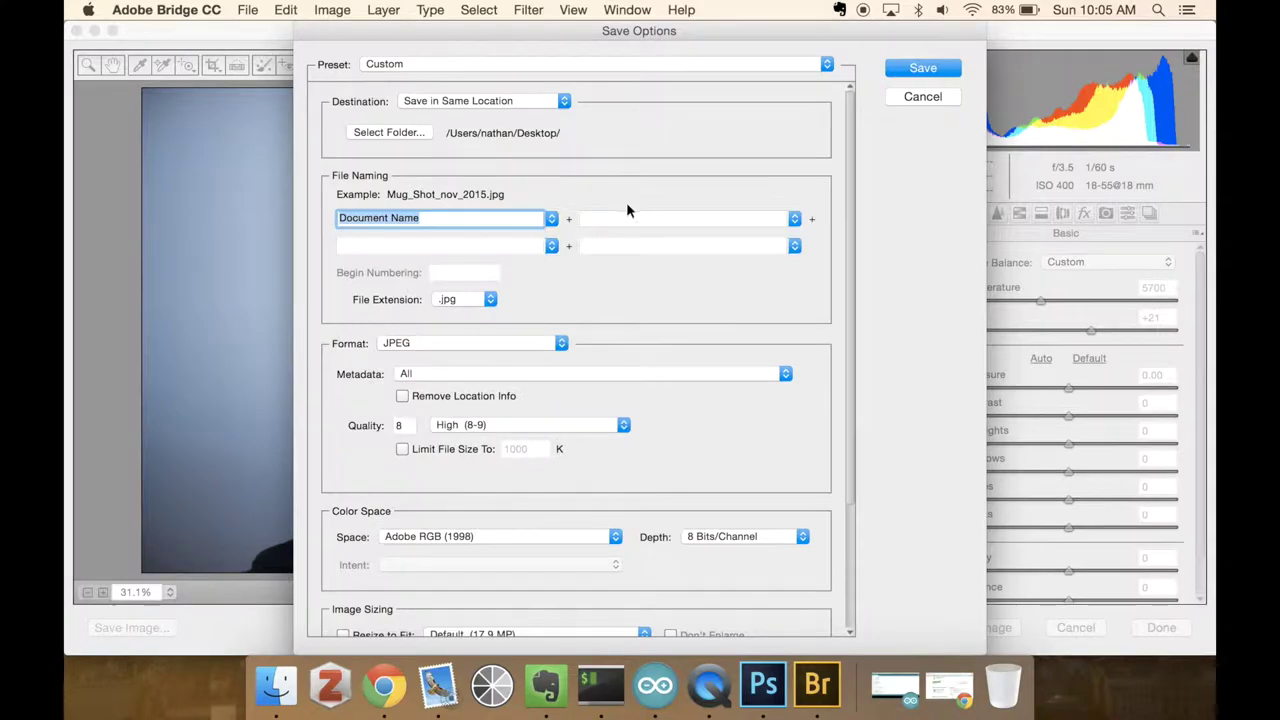
click(627, 217)
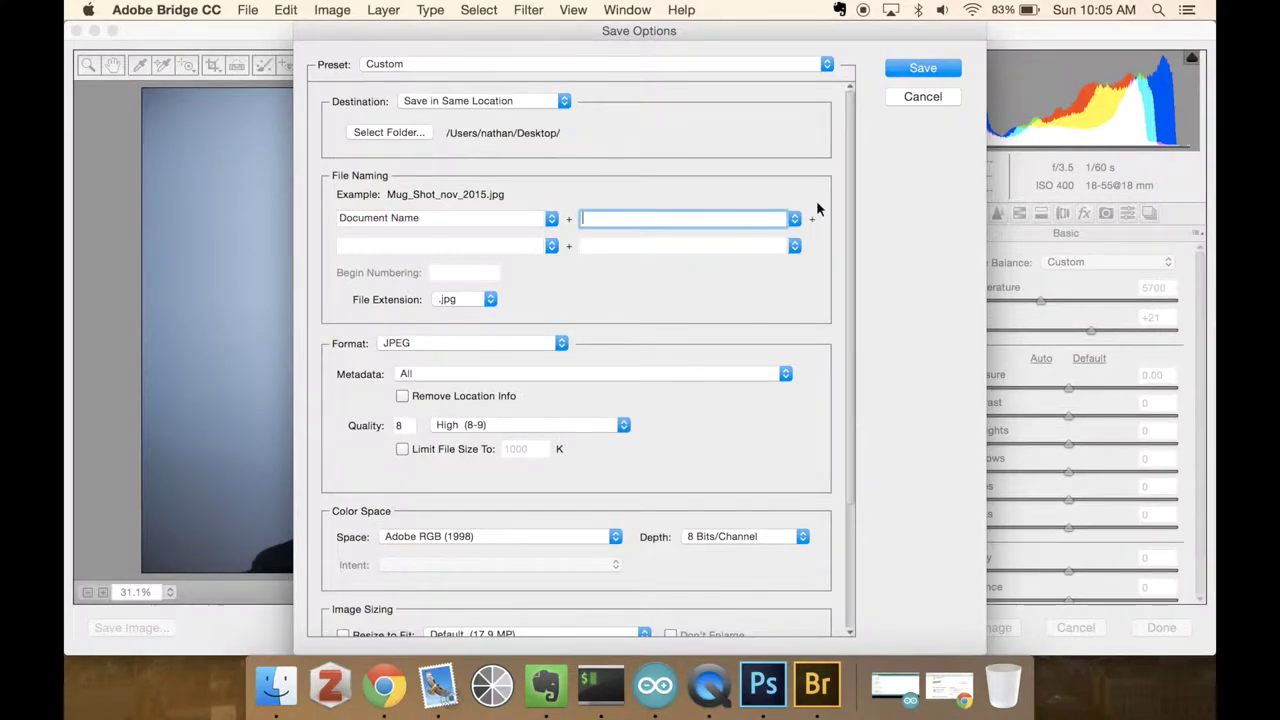
text(_tif)
Step: Set the format to TIFF, metadata to Copyright Only, and compression to None
click(566, 356)
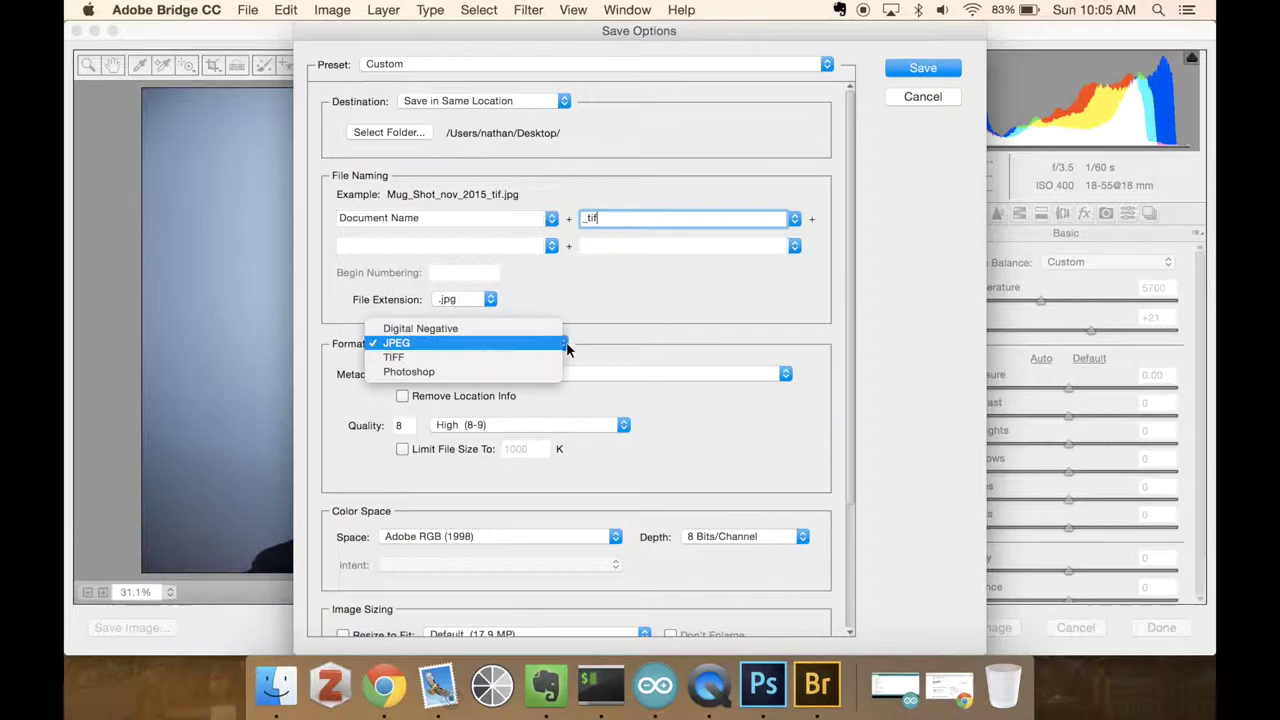
click(540, 361)
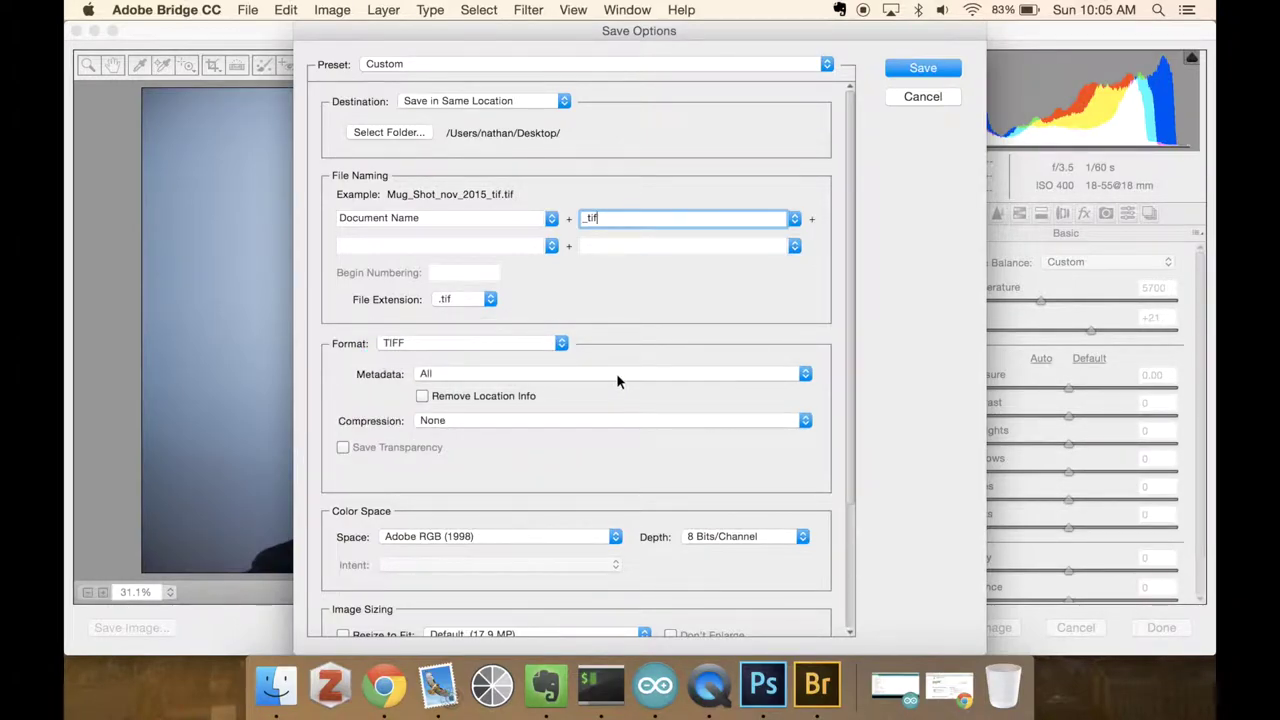
click(579, 381)
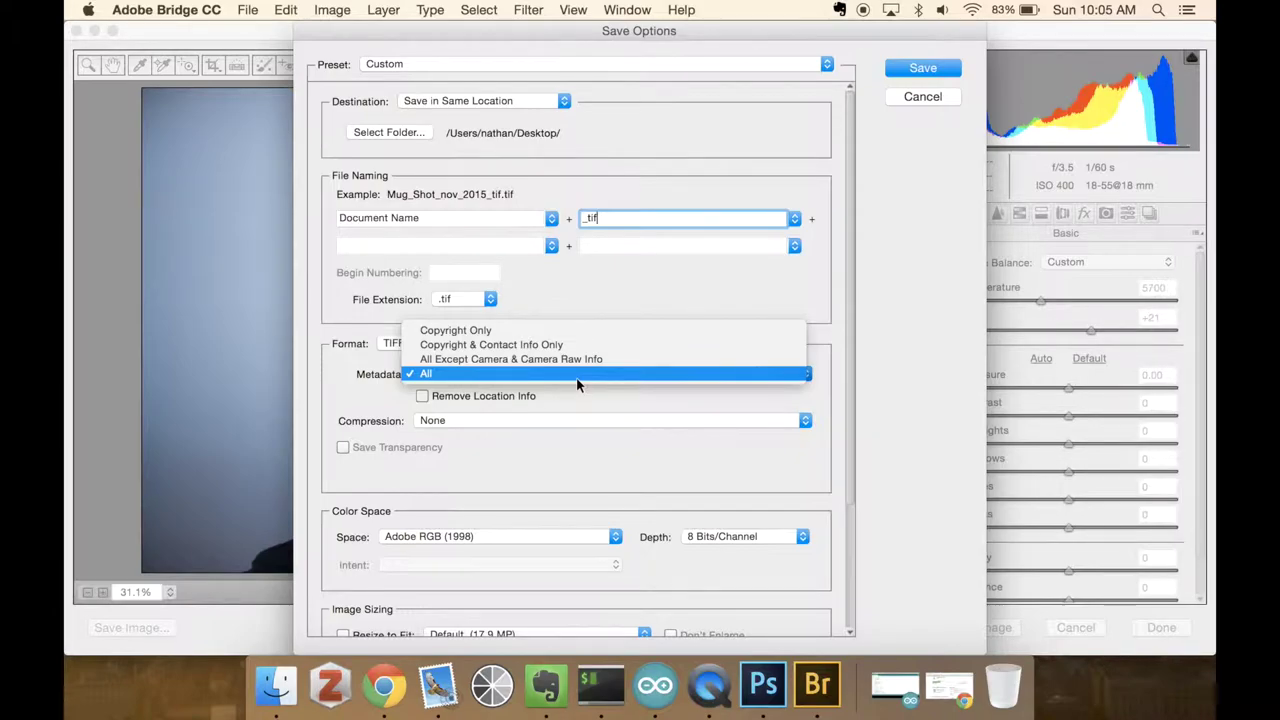
click(562, 331)
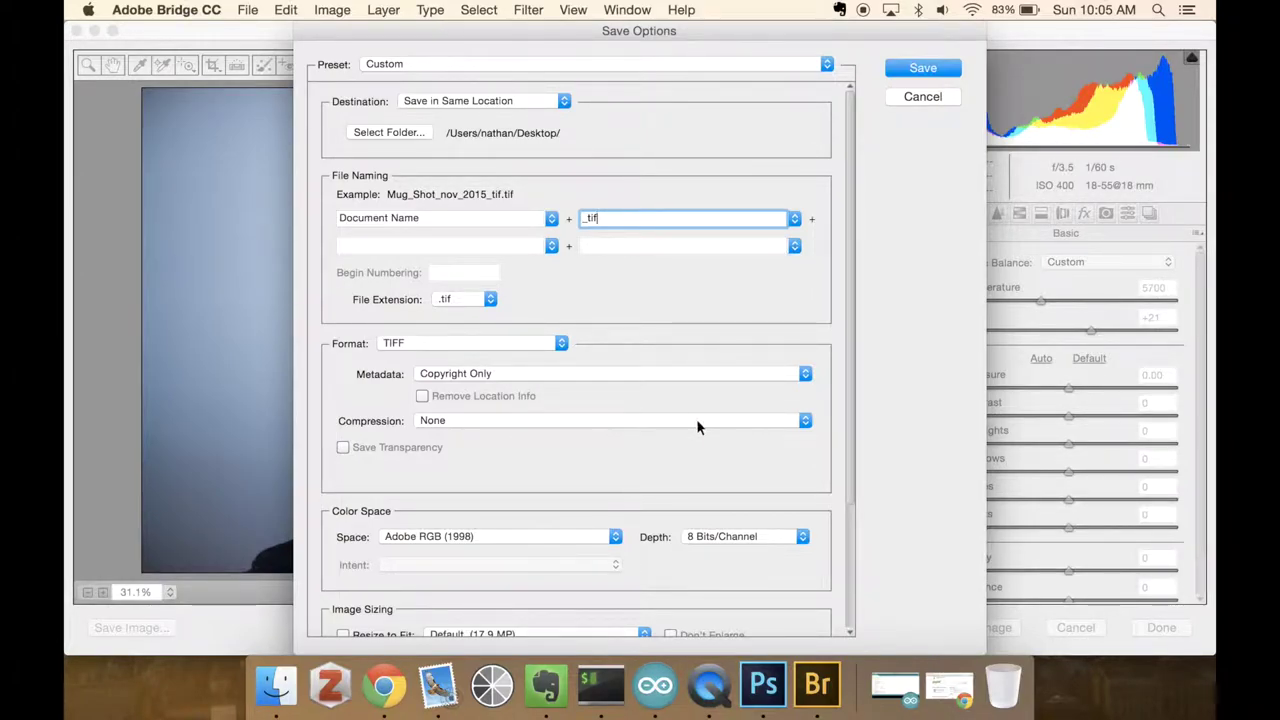
click(757, 421)
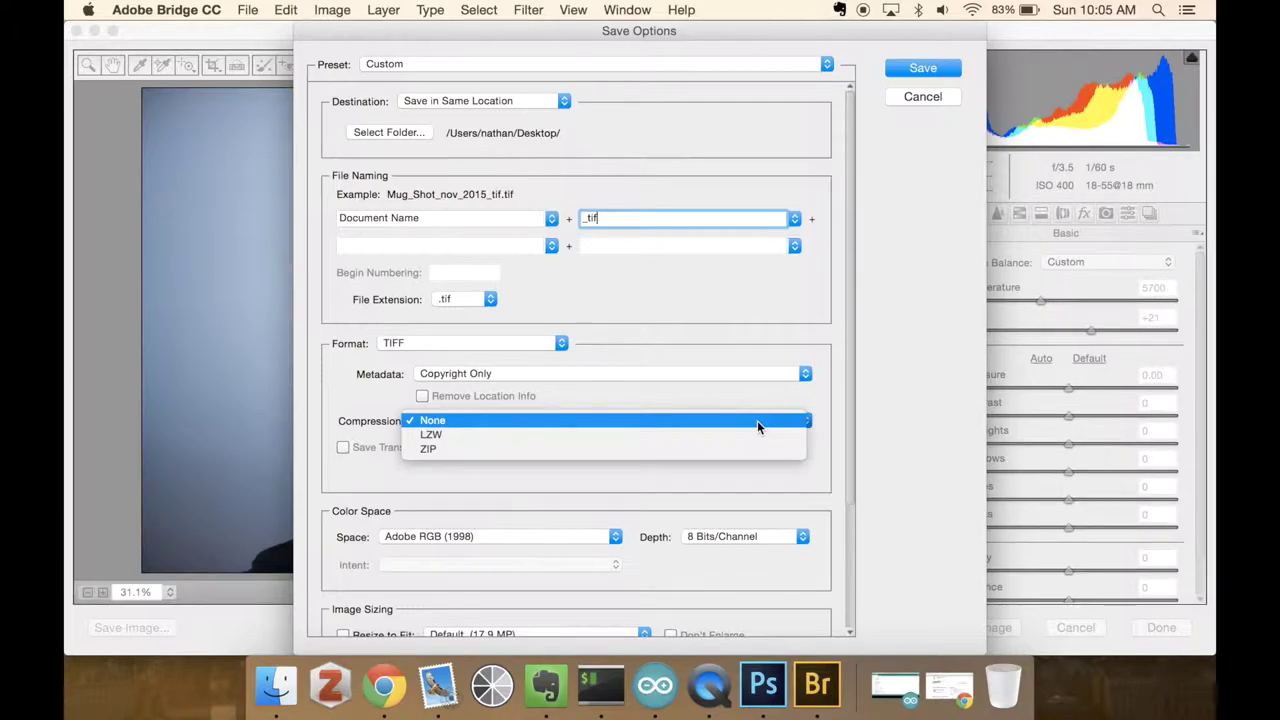
click(757, 421)
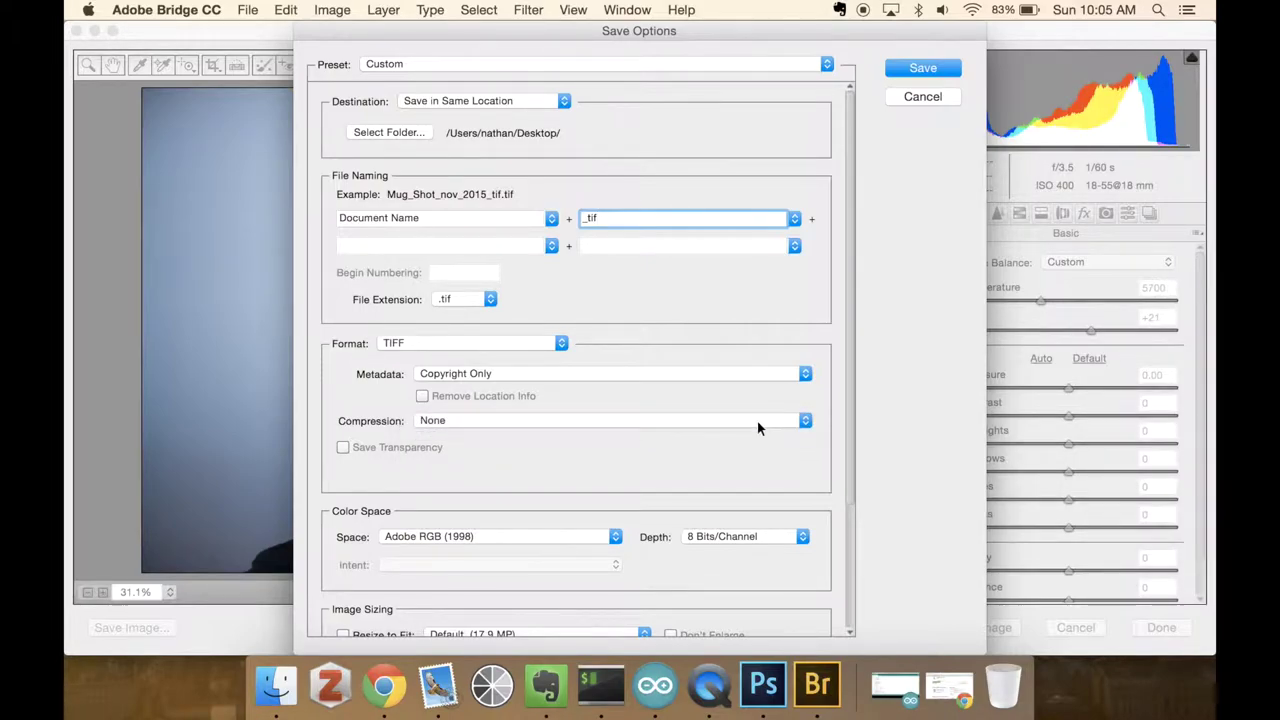
scroll(733, 451, down, 5)
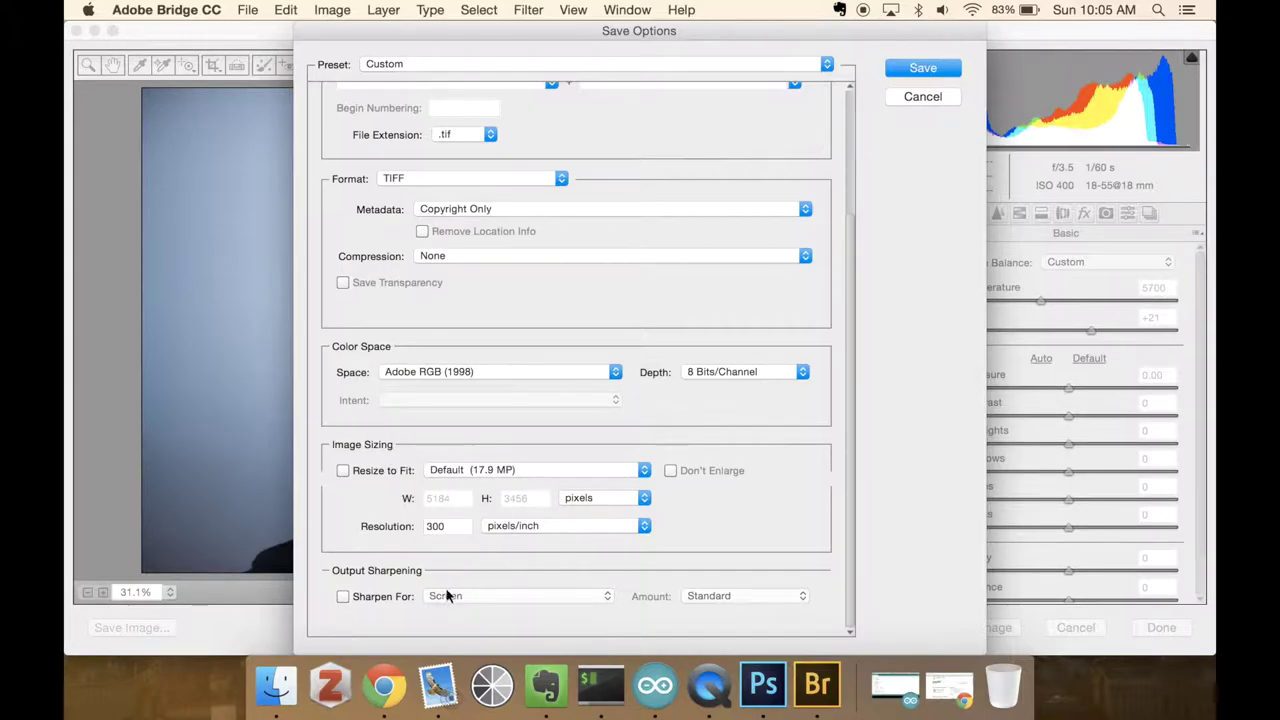
click(343, 471)
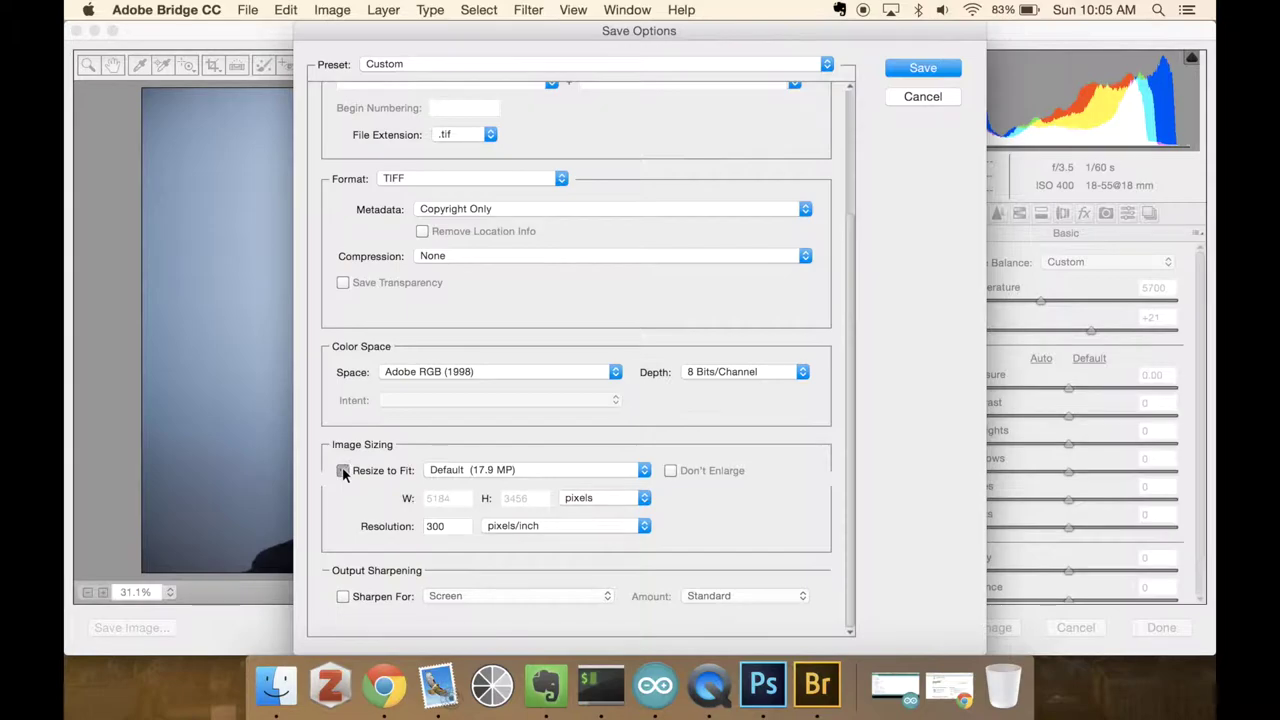
double_click(450, 528)
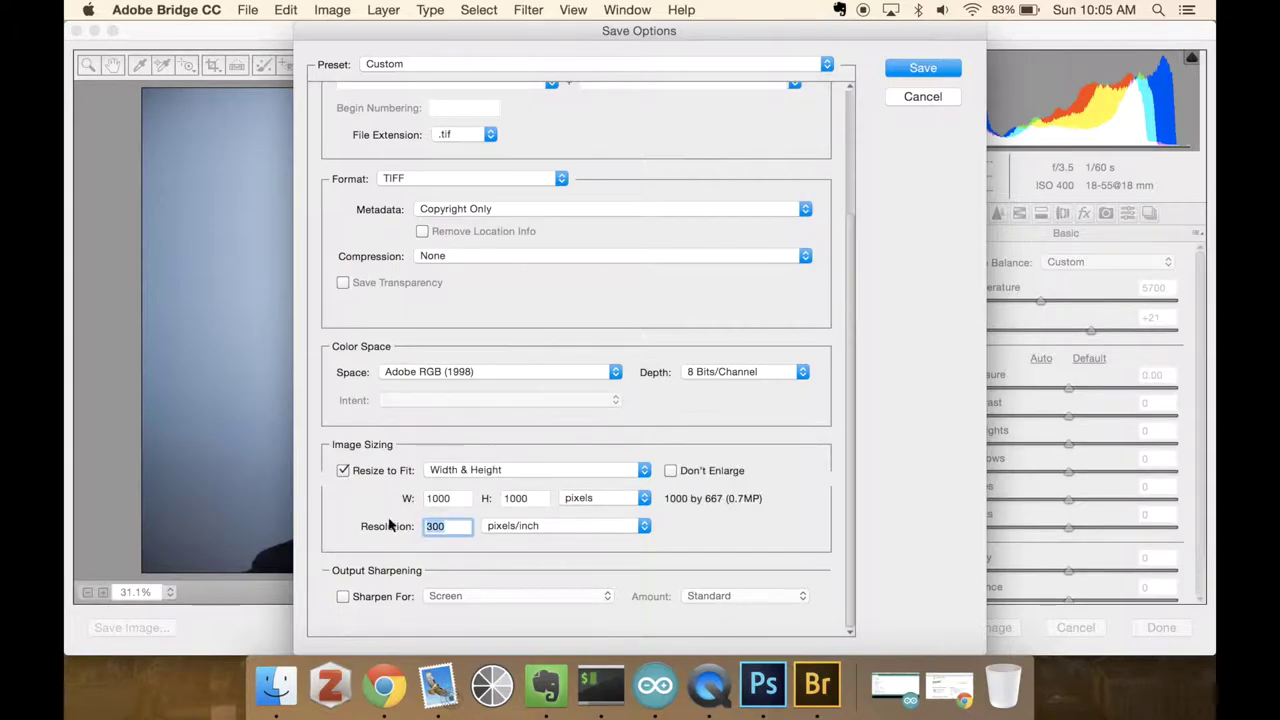
click(343, 470)
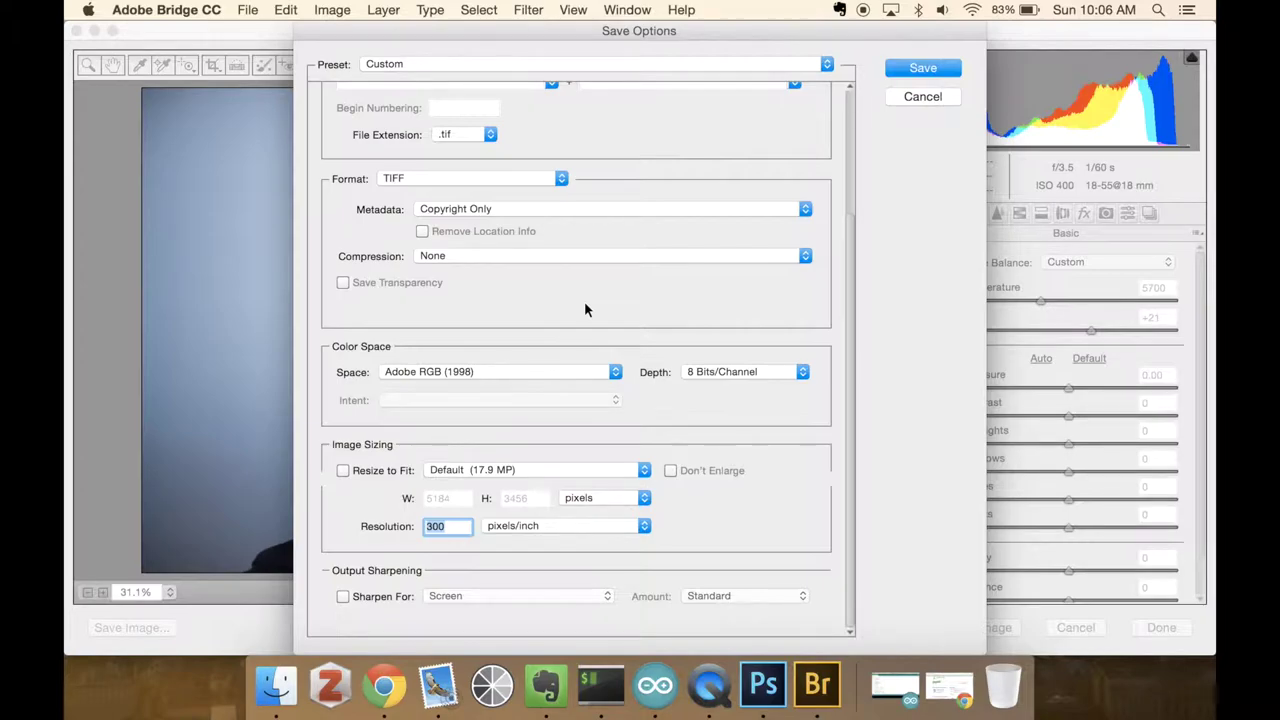
Step: Save the TIFF to the Desktop, close Camera Raw with Done, and preview the folder items
click(922, 68)
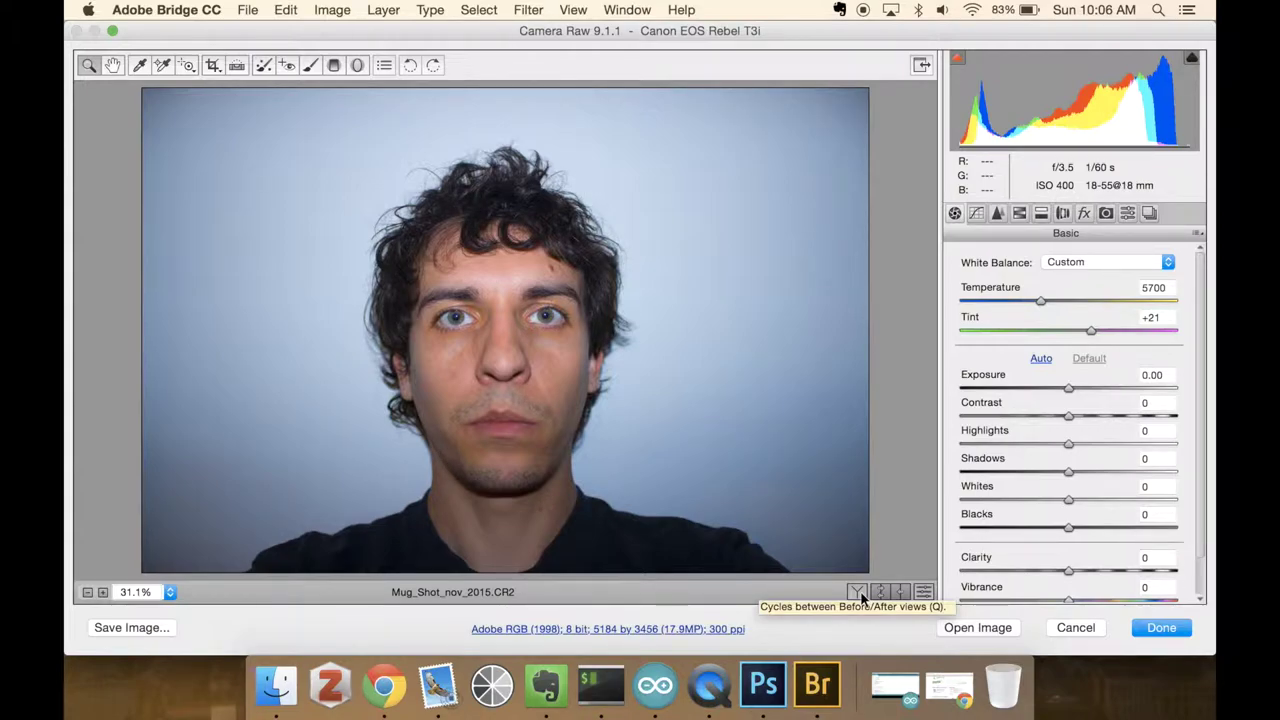
click(1182, 634)
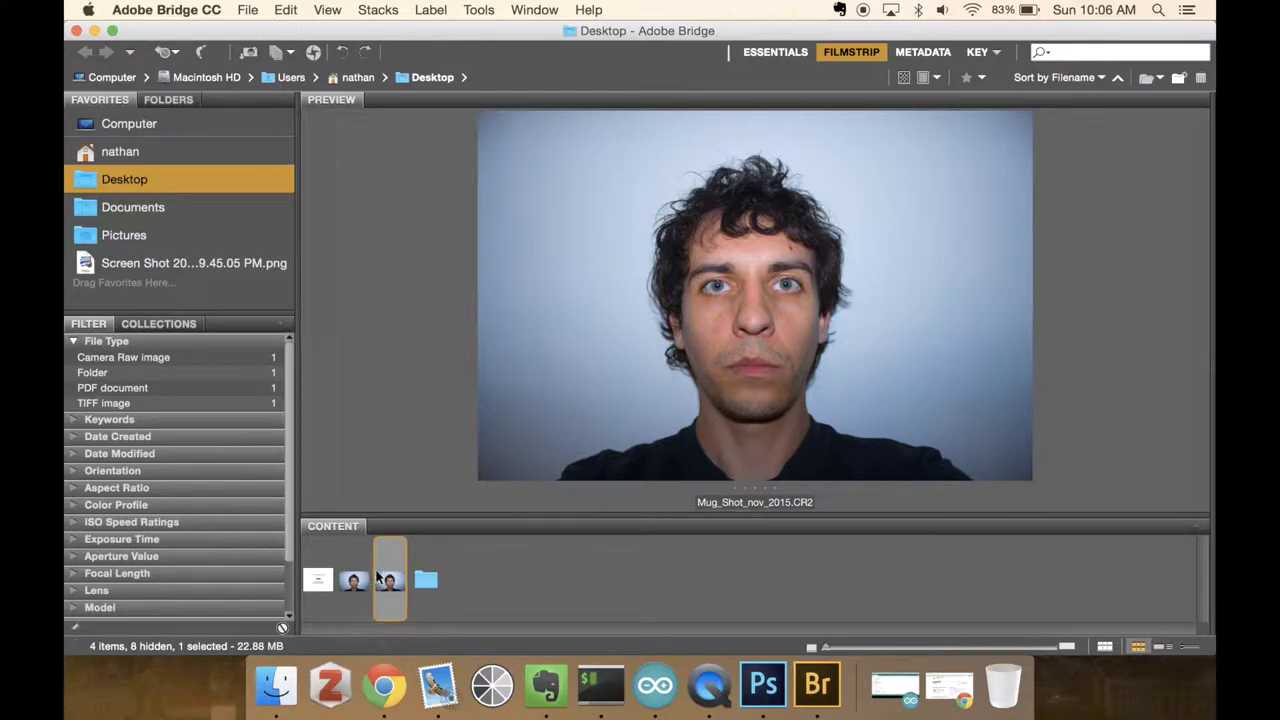
click(428, 586)
Step: Open Mug_Shot_nov_2015_tif.tif with Adobe Photoshop CC 2015 from Bridge's context menu
click(394, 588)
click(358, 595)
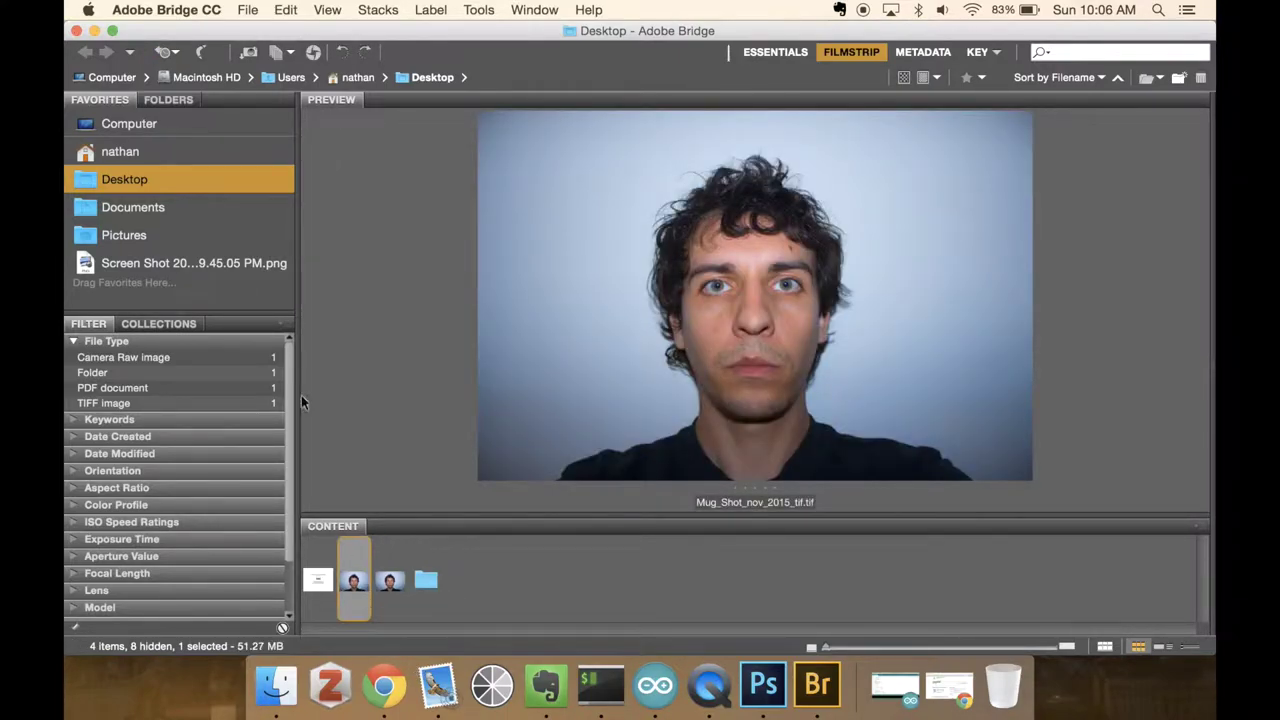
right_click(358, 574)
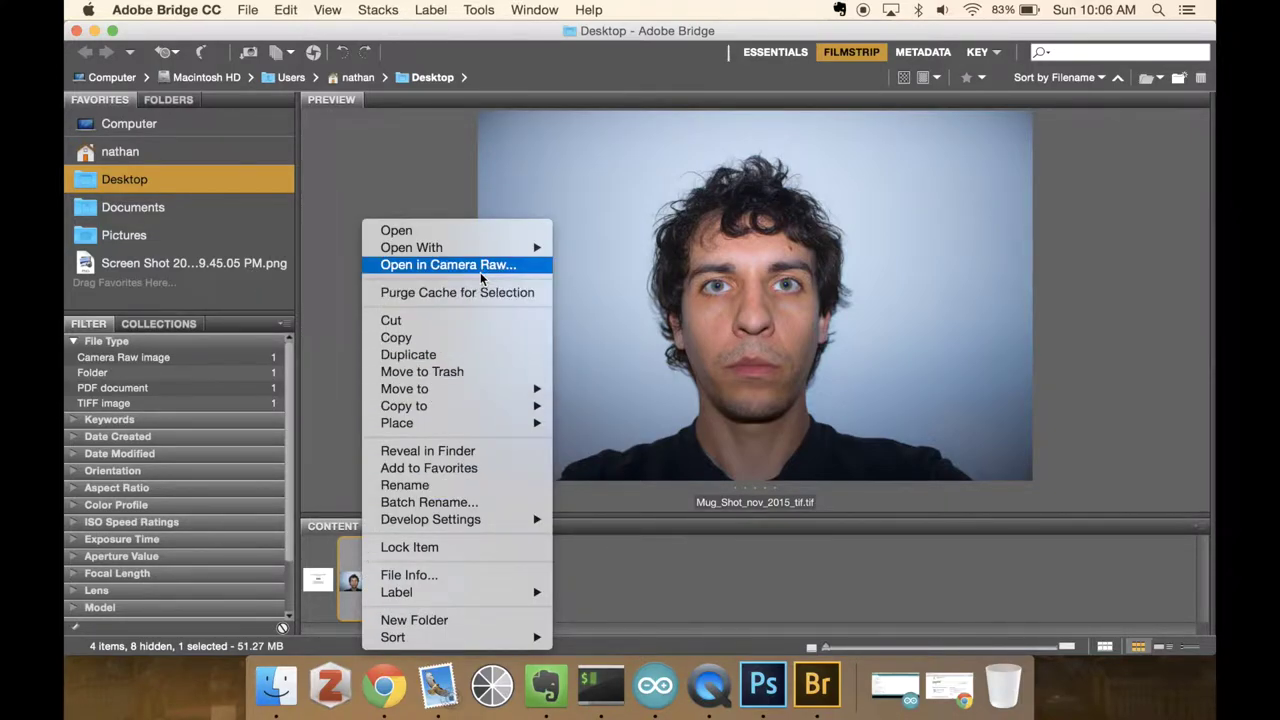
mouse_move(495, 250)
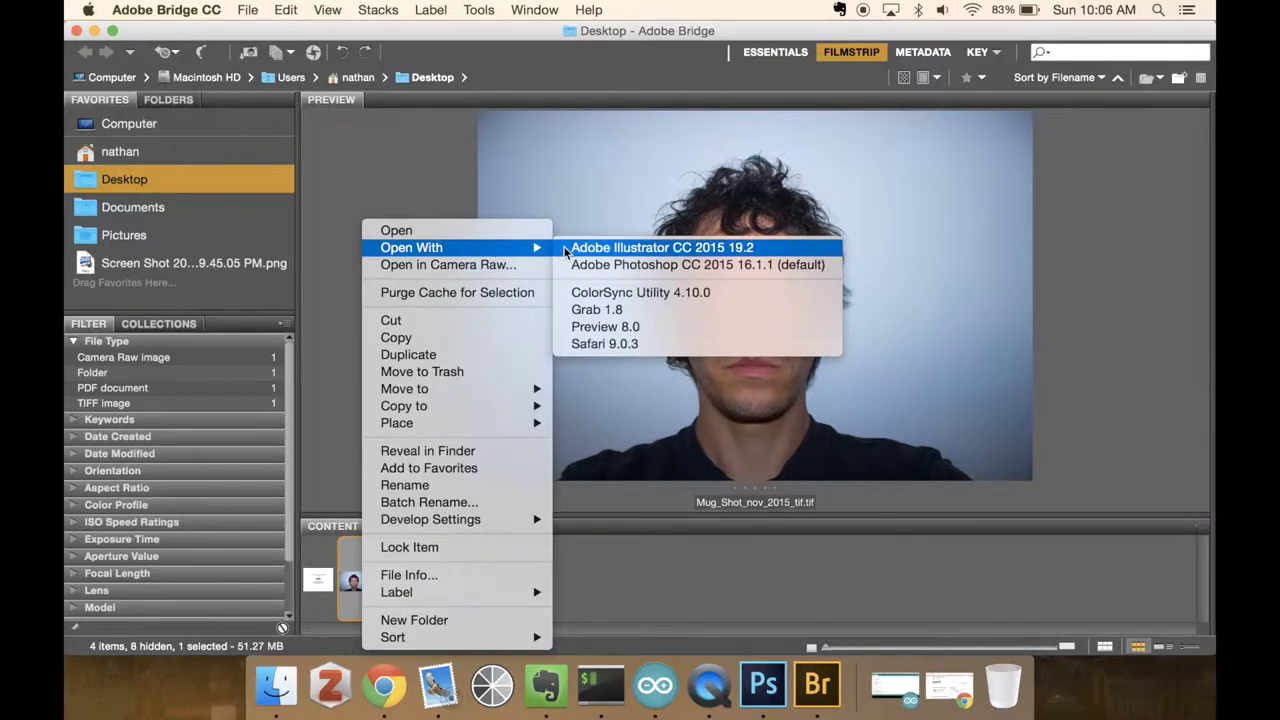
click(591, 265)
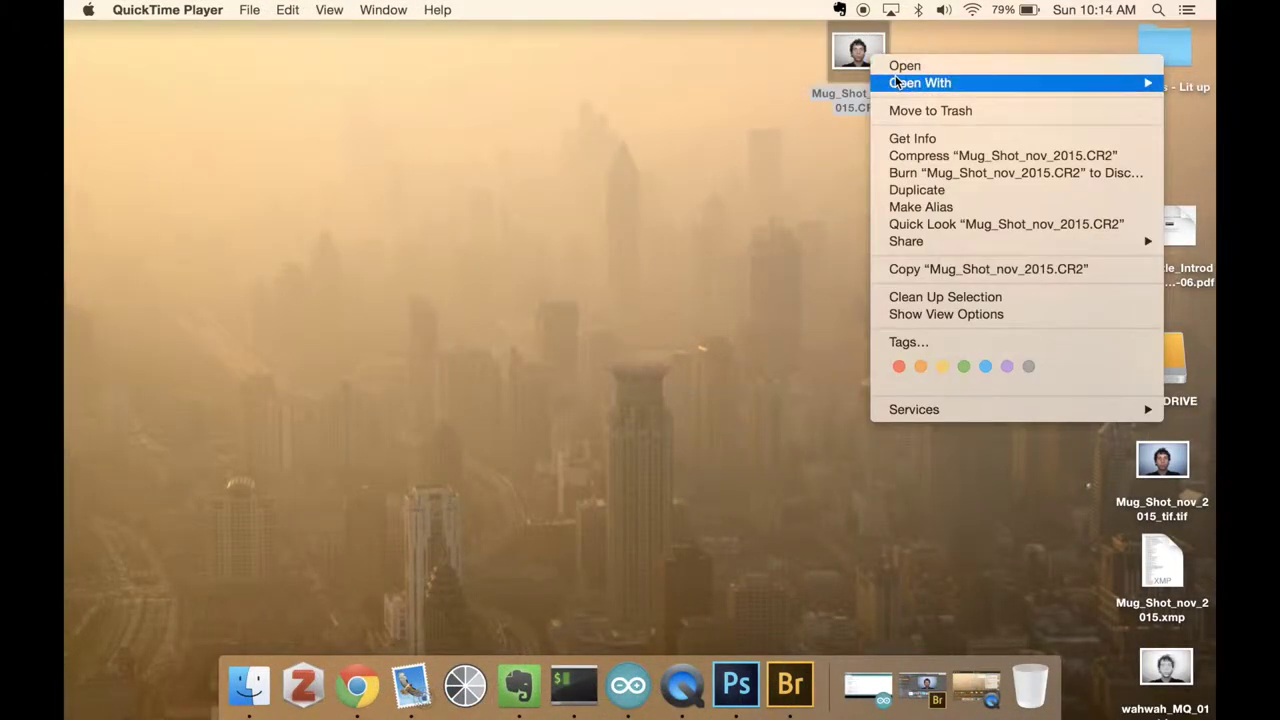
Step: Open Mug_Shot_nov_2015.CR2 with Photoshop CC 2015 and accept it through Camera Raw's Open Image
mouse_move(897, 82)
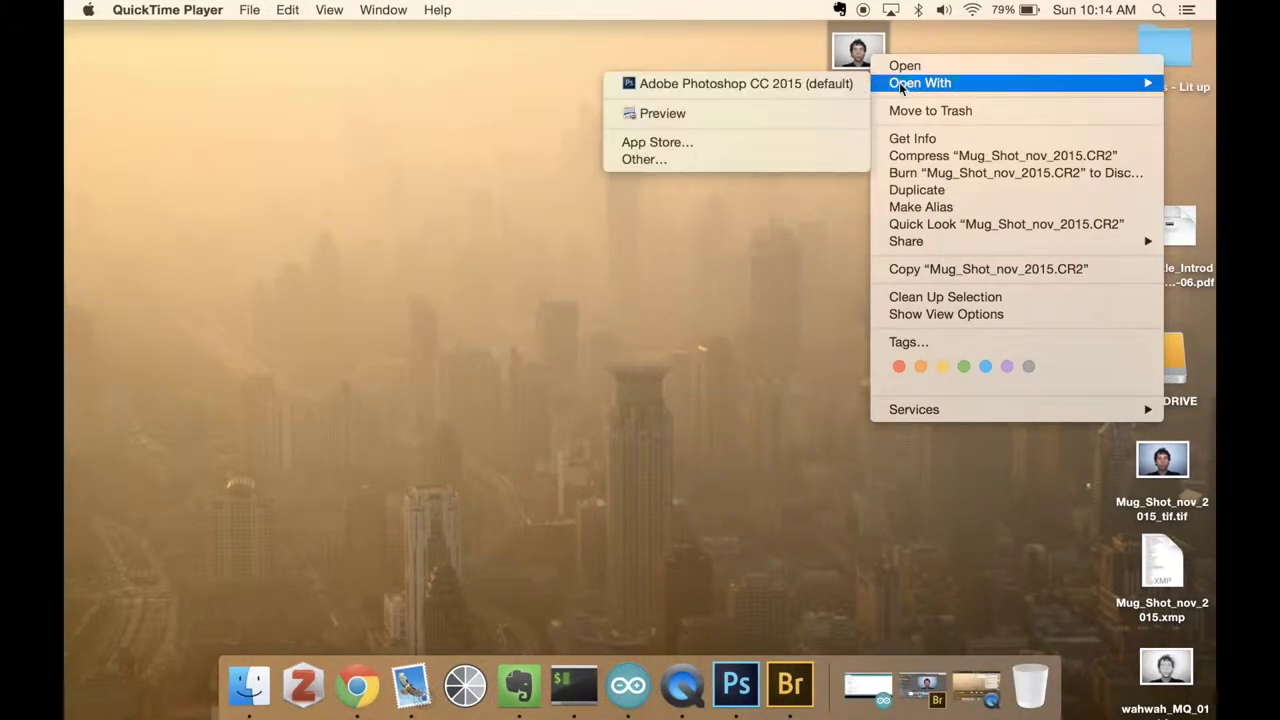
click(845, 86)
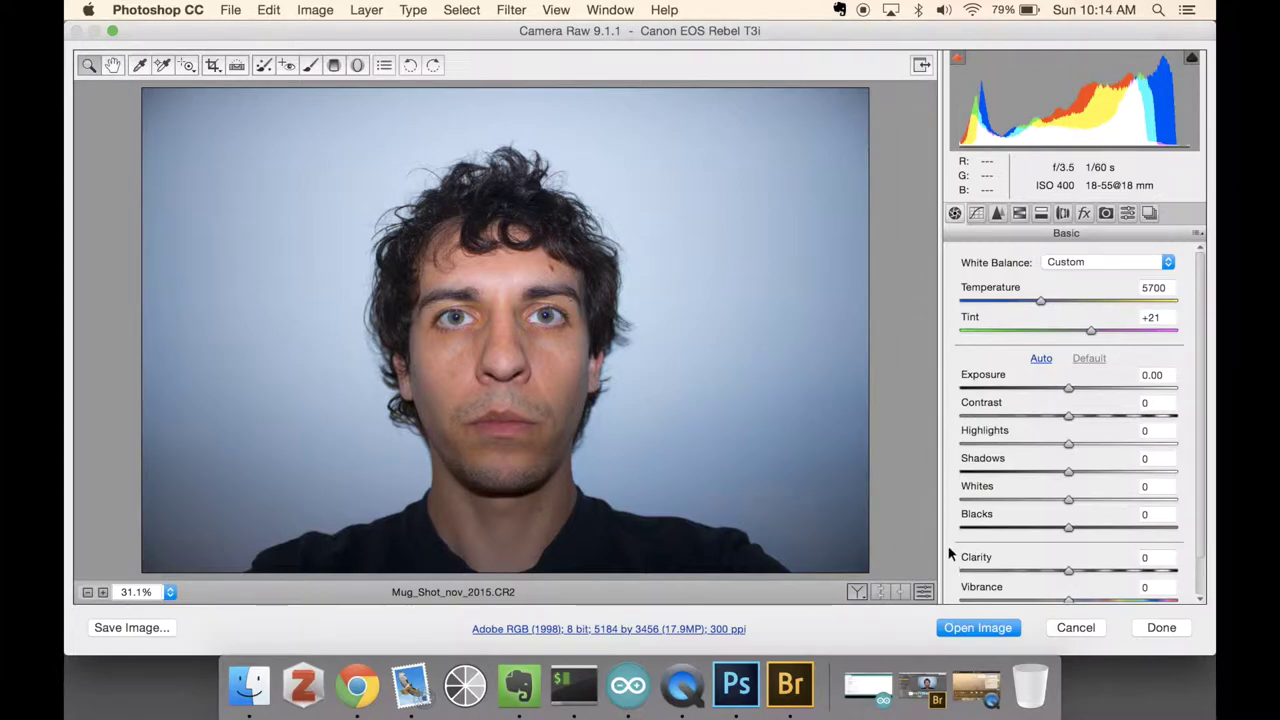
click(978, 630)
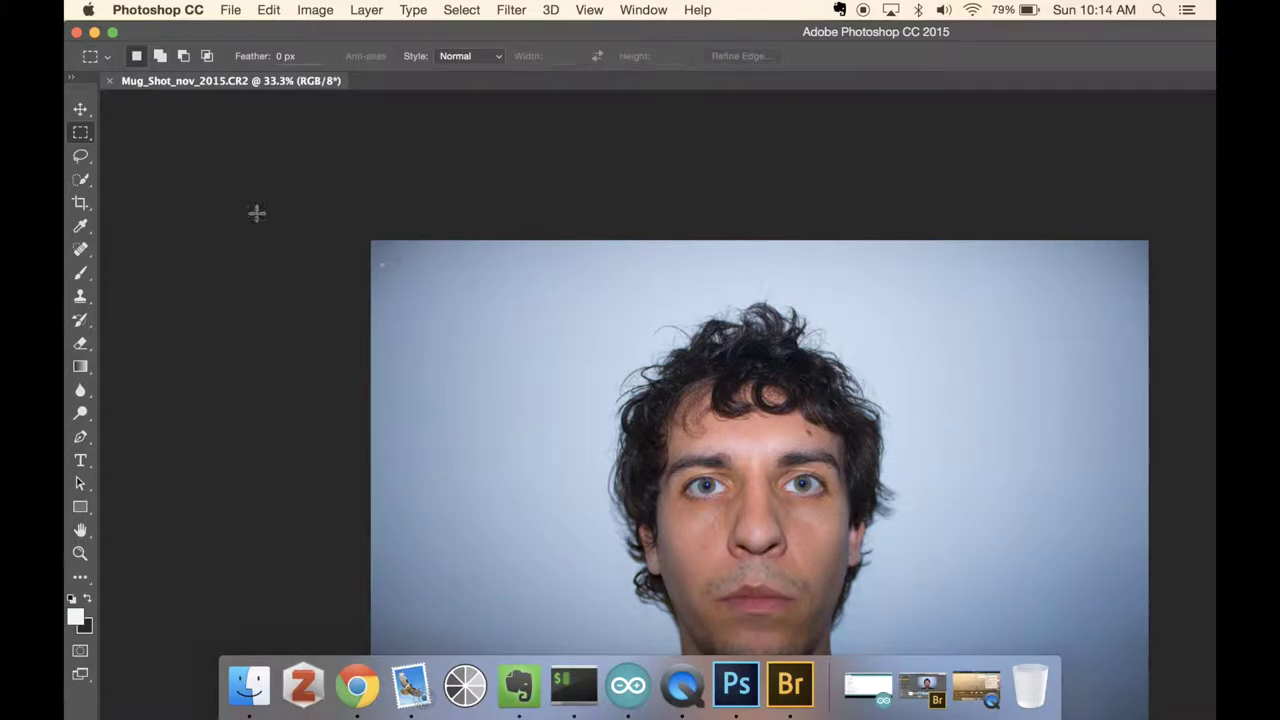
Step: Save As TIFF without an embedded colour profile, bringing up TIFF Options
click(238, 11)
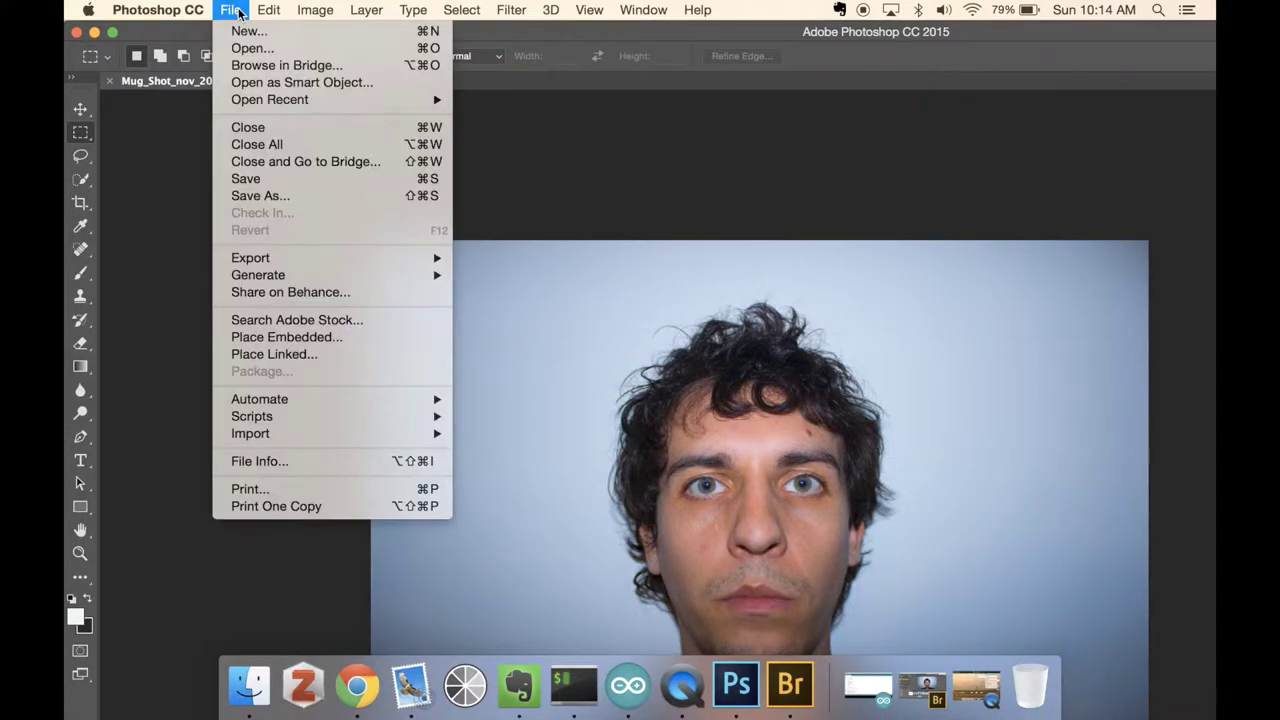
click(343, 199)
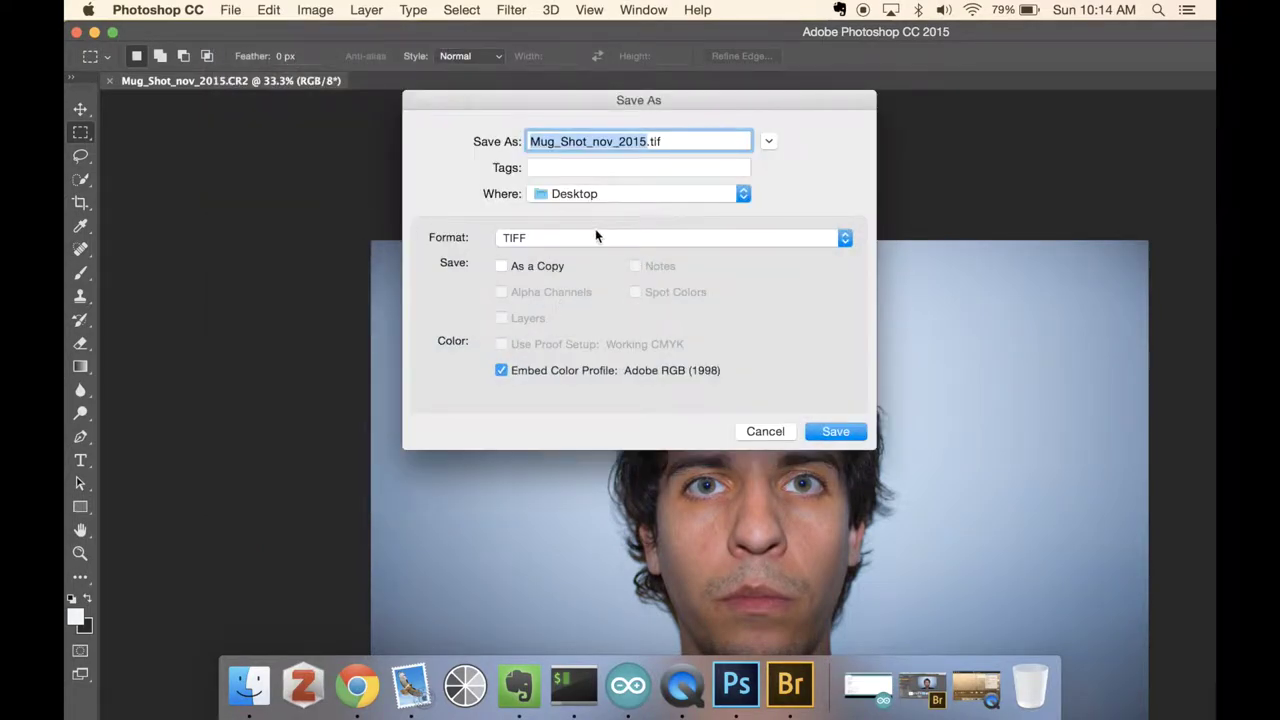
click(595, 237)
click(595, 237)
click(500, 371)
click(846, 428)
drag(840, 415, 507, 286)
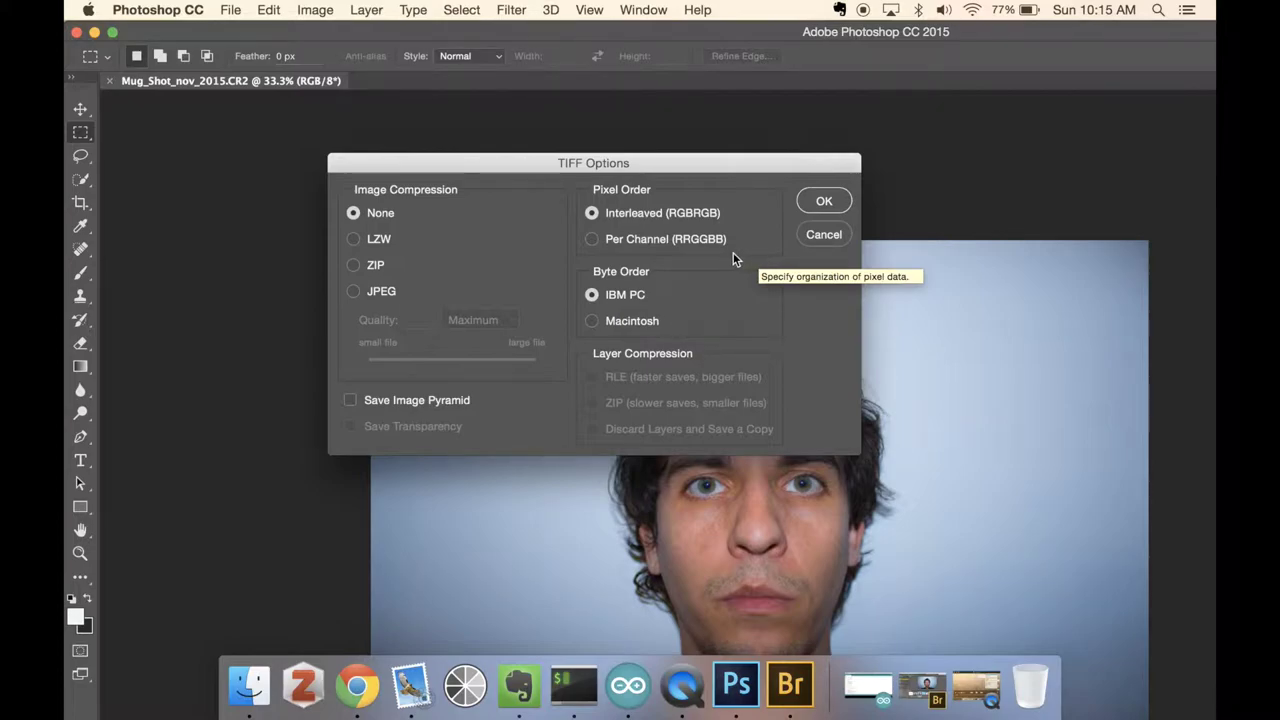
Step: Save the uncompressed TIFF, quit Photoshop, and place both TIFF copies in the desktop's top row
click(823, 203)
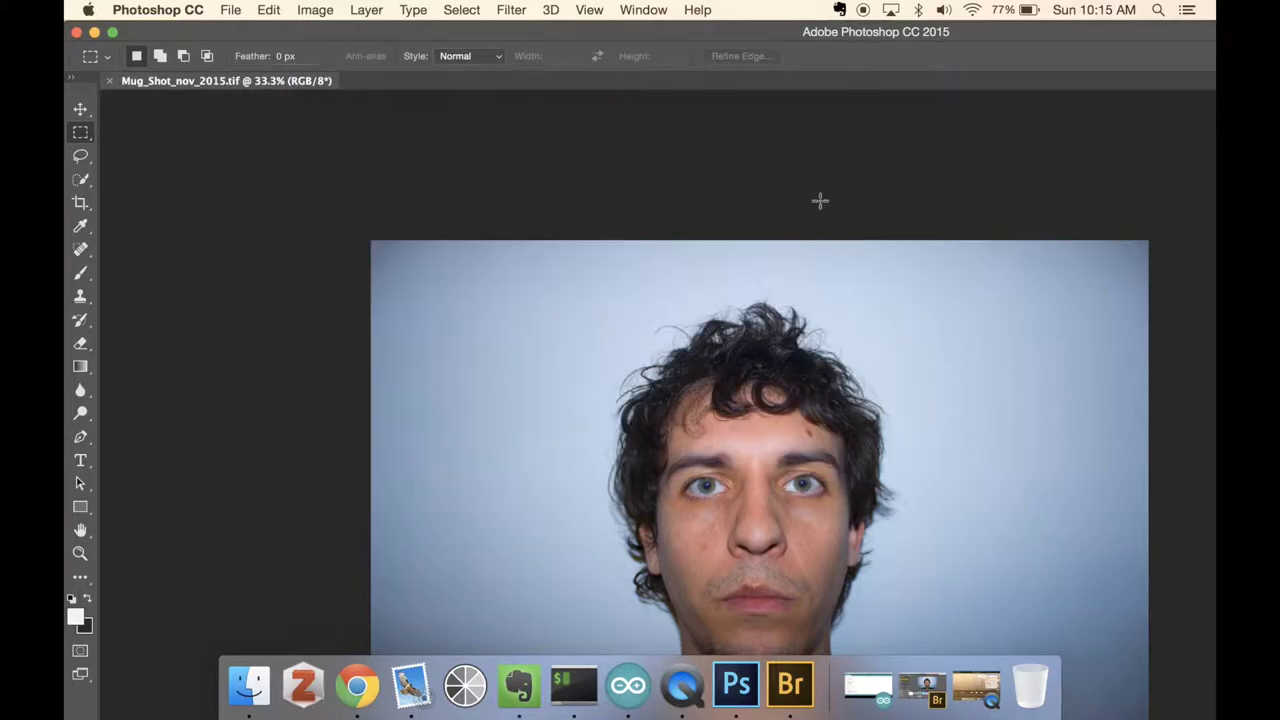
click(178, 9)
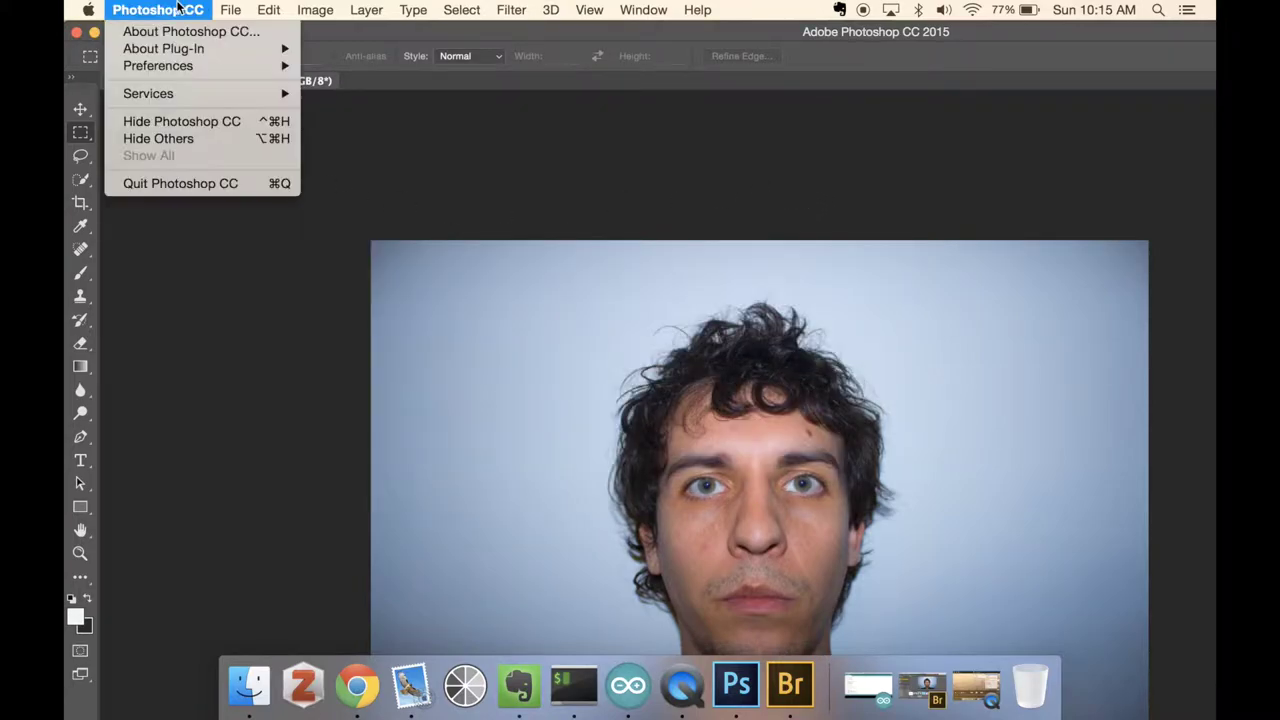
click(190, 186)
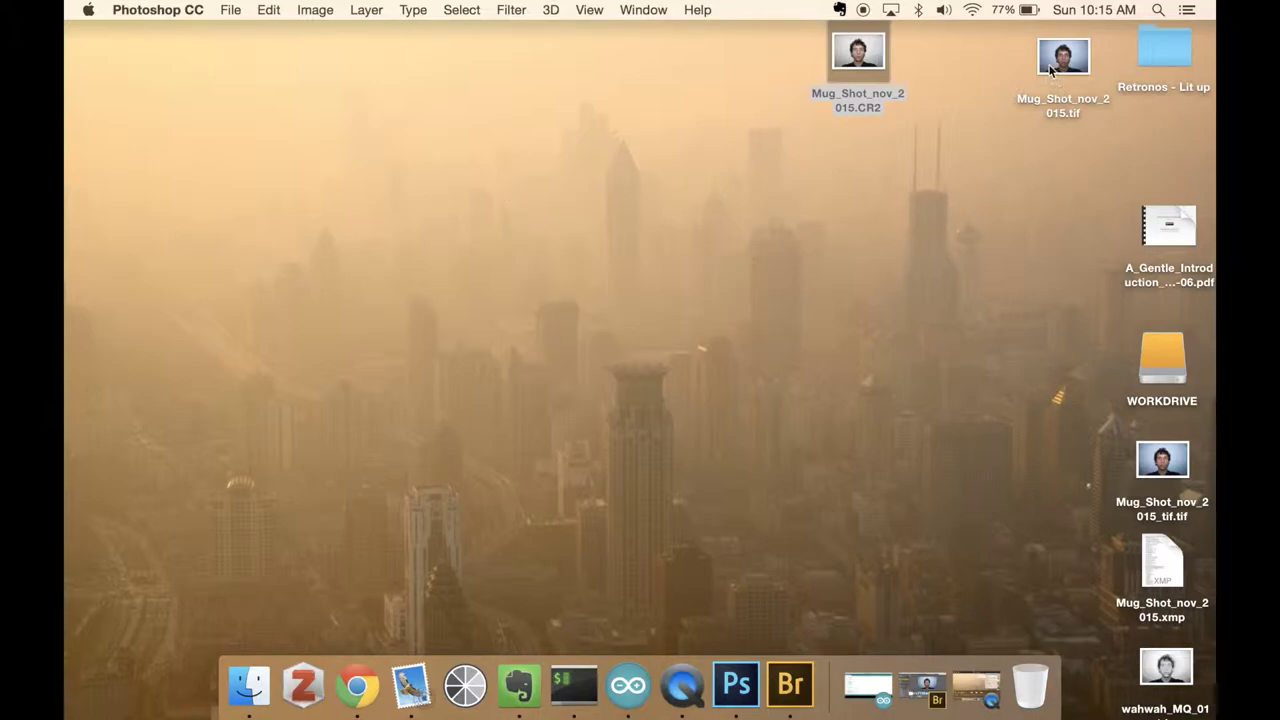
drag(1058, 62, 958, 58)
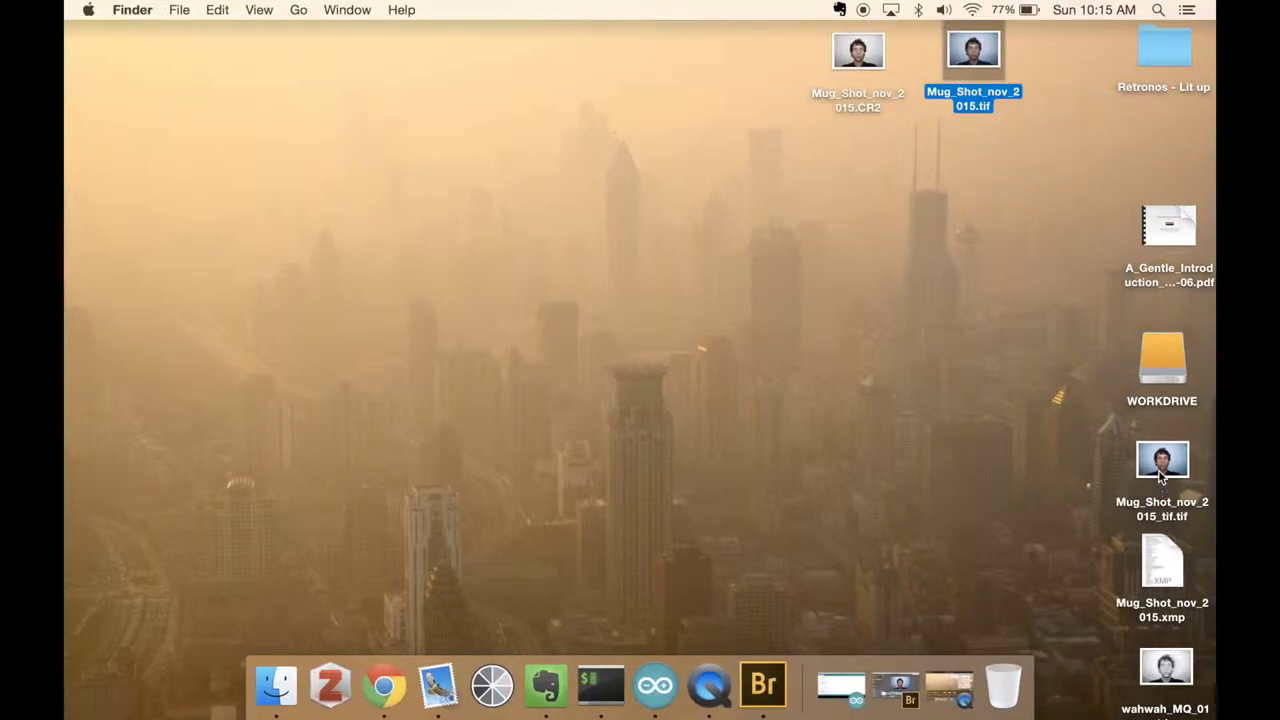
drag(1162, 465, 1070, 62)
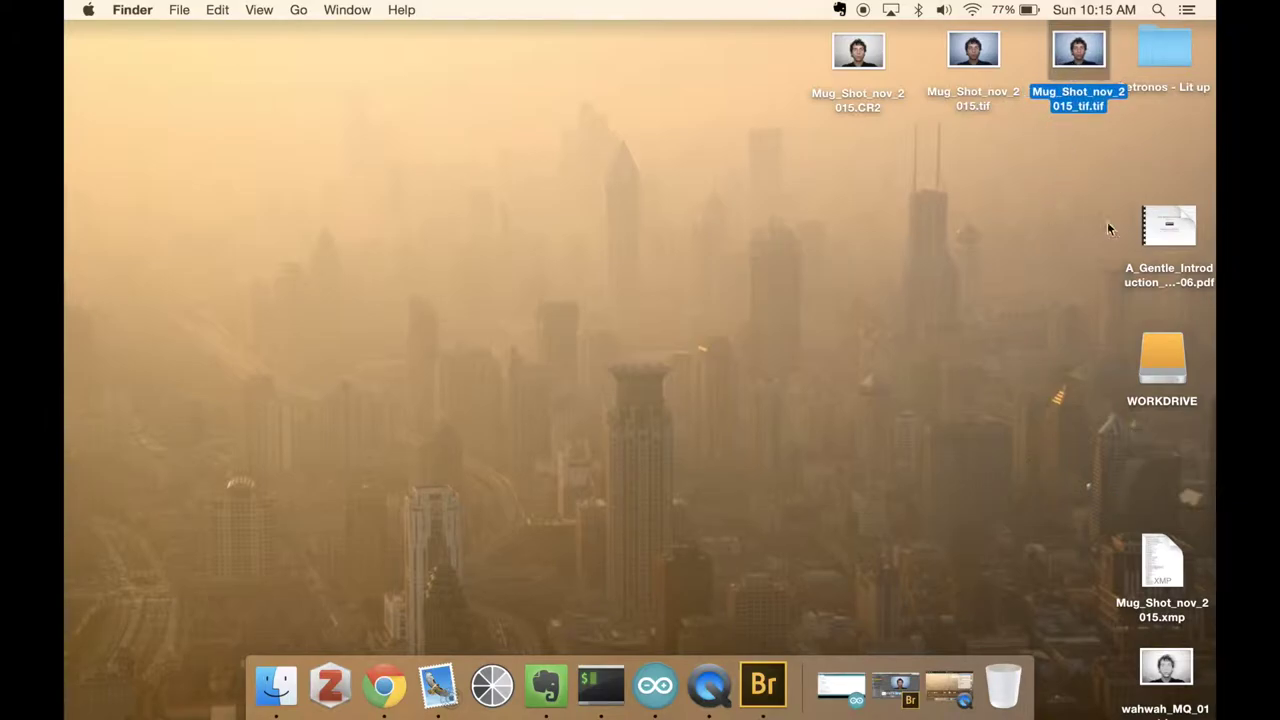
Step: Launch Audacity from a Spotlight search for 'auda'
click(1158, 9)
text(auda)
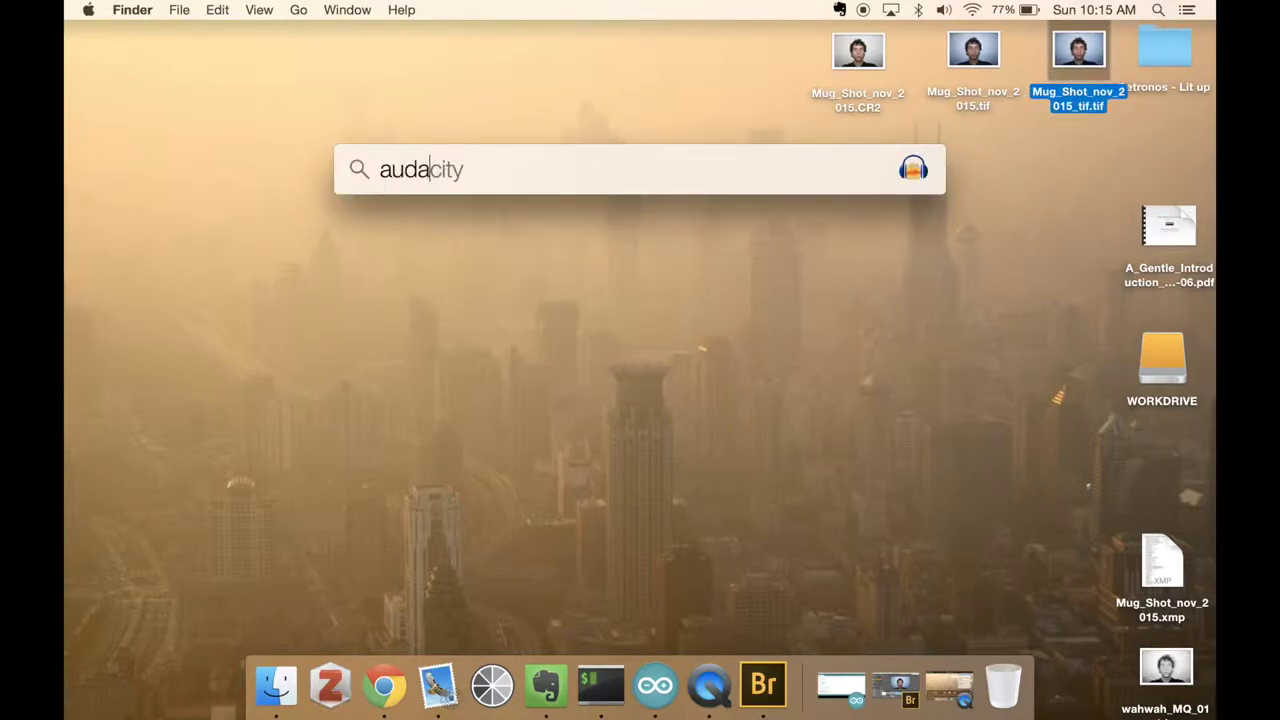
key(Return)
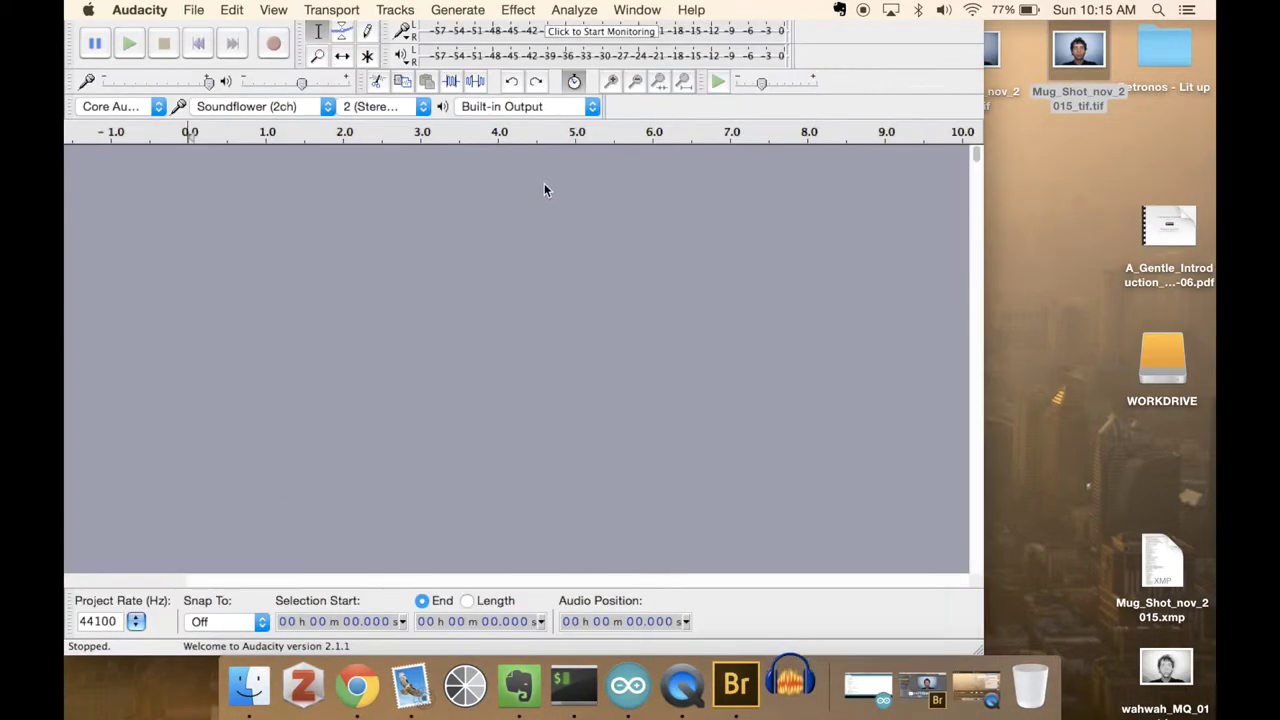
Step: Dismiss the help message, start a Raw Data import, and select Mug_Shot_nov_2015_tif.tif on the Desktop
click(714, 440)
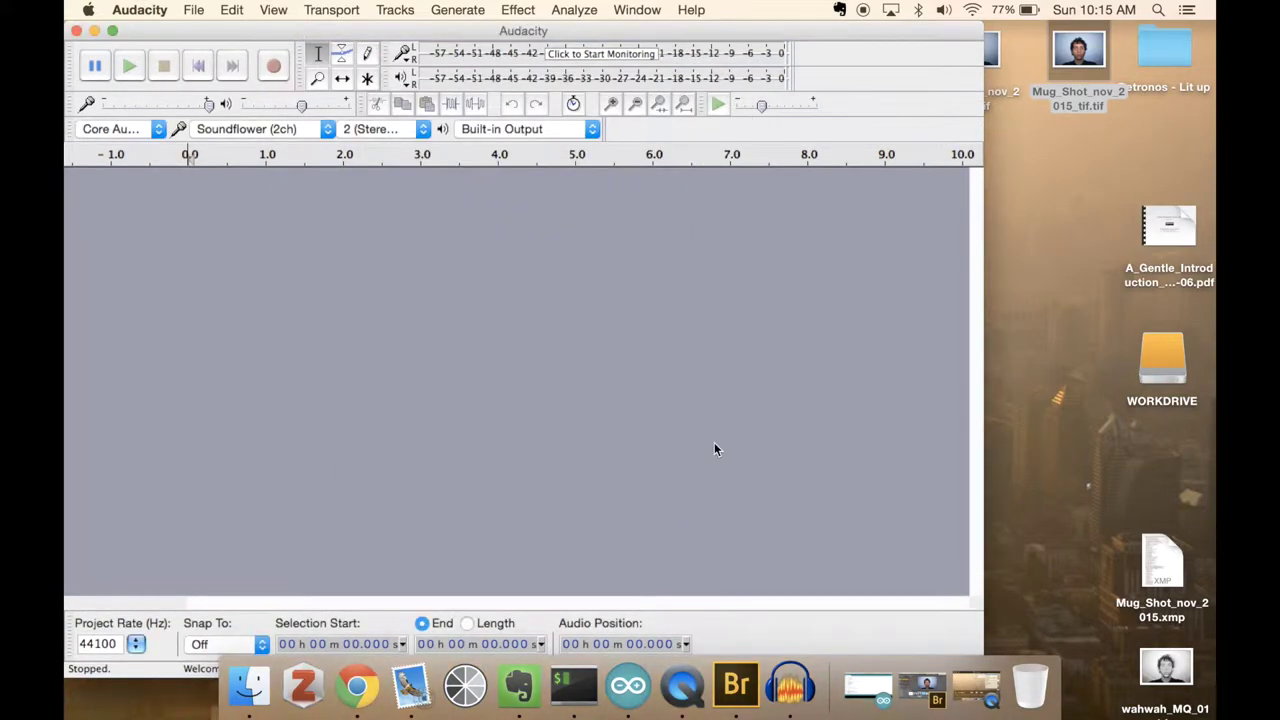
click(165, 9)
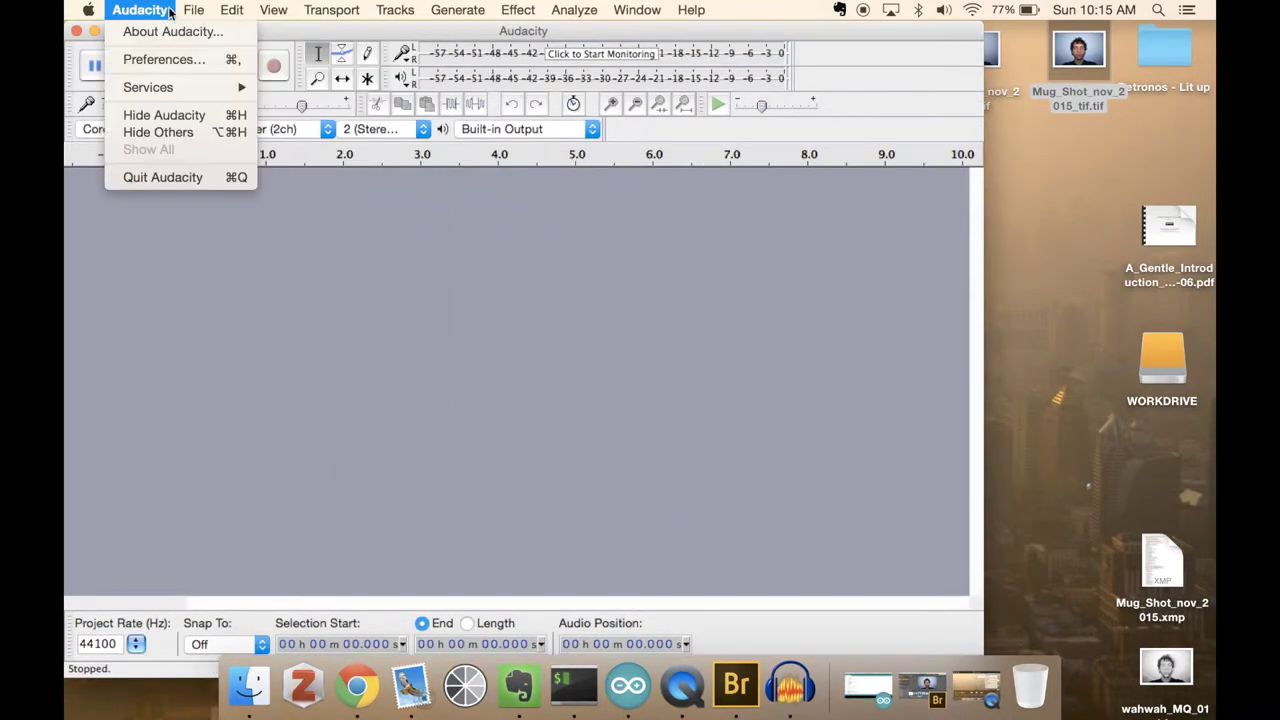
mouse_move(193, 9)
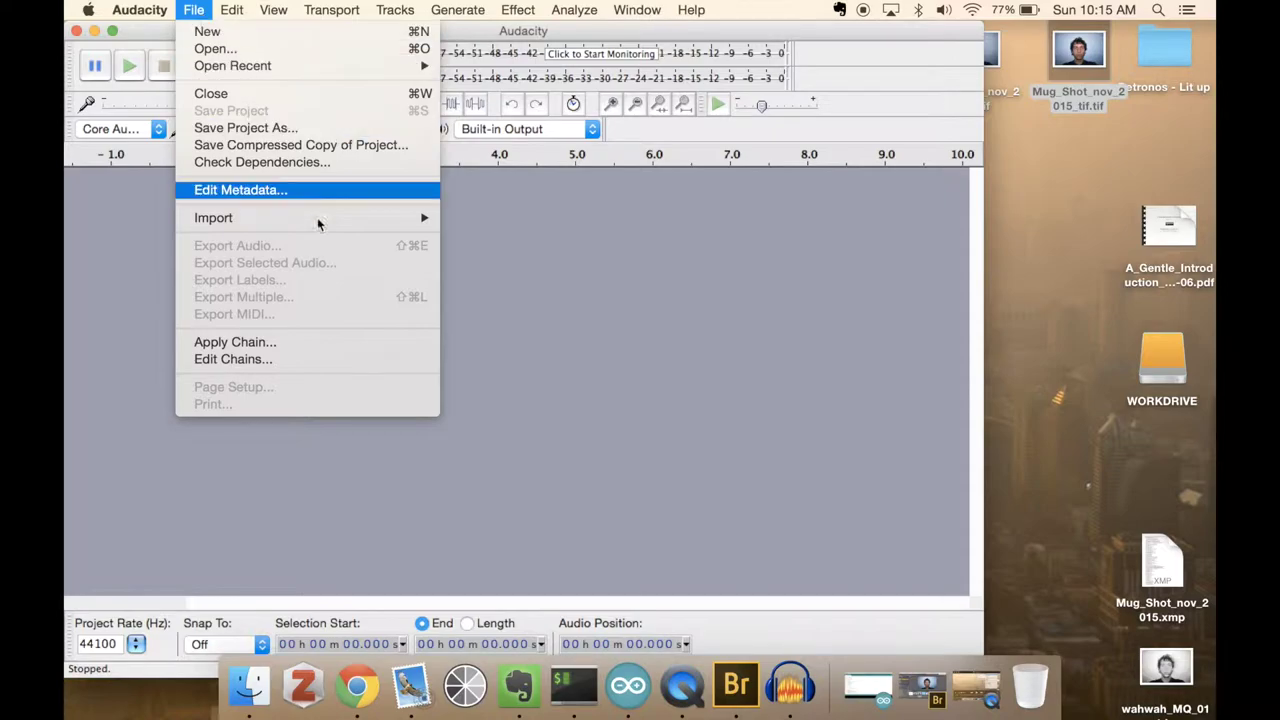
mouse_move(410, 217)
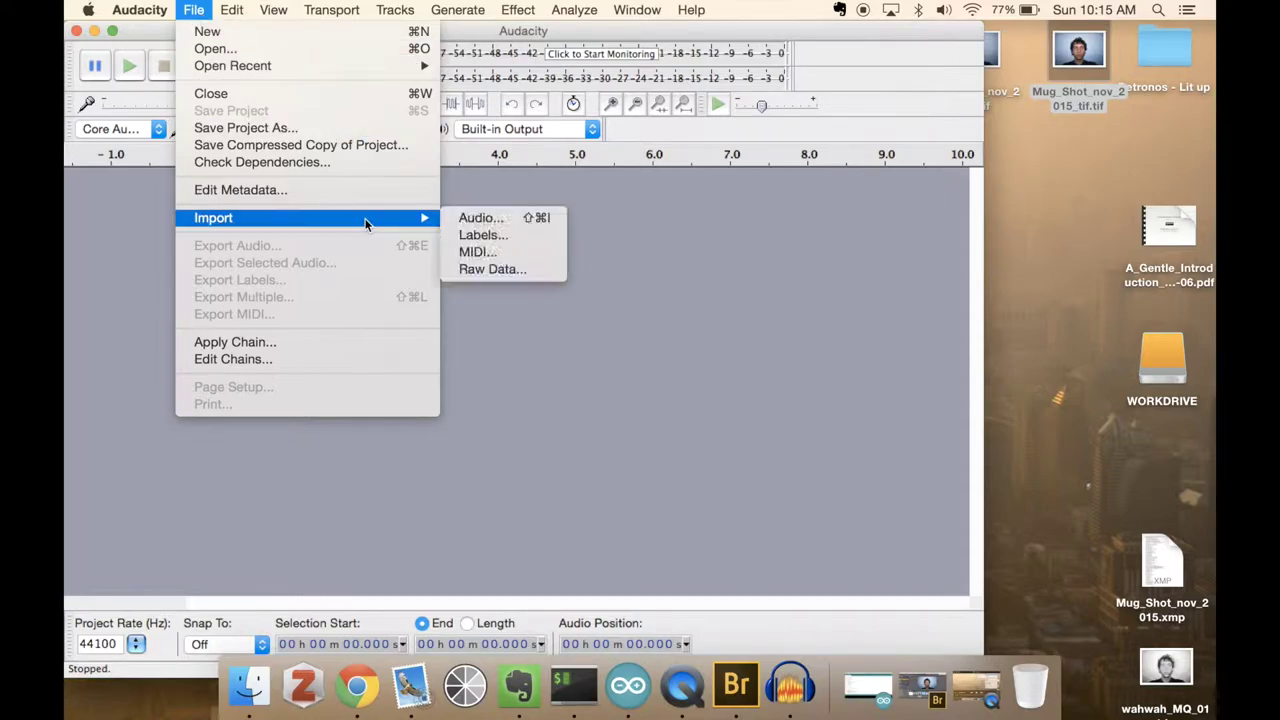
click(512, 269)
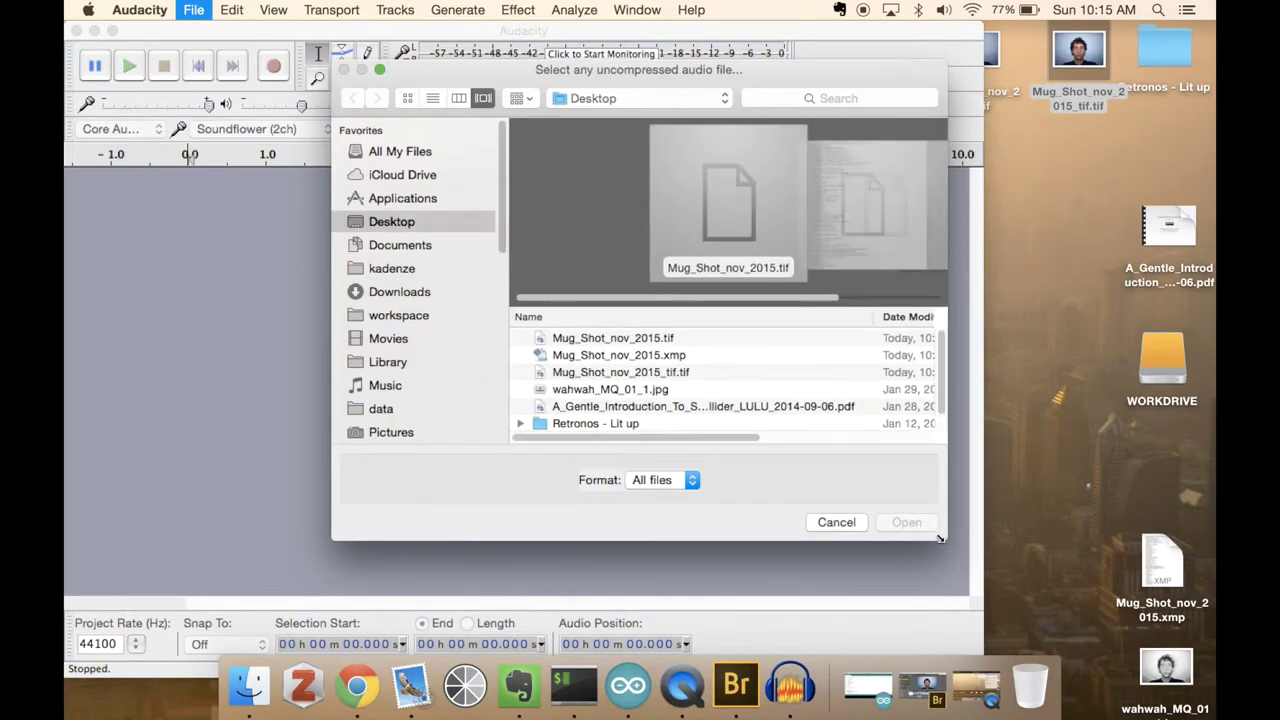
drag(962, 552, 1230, 667)
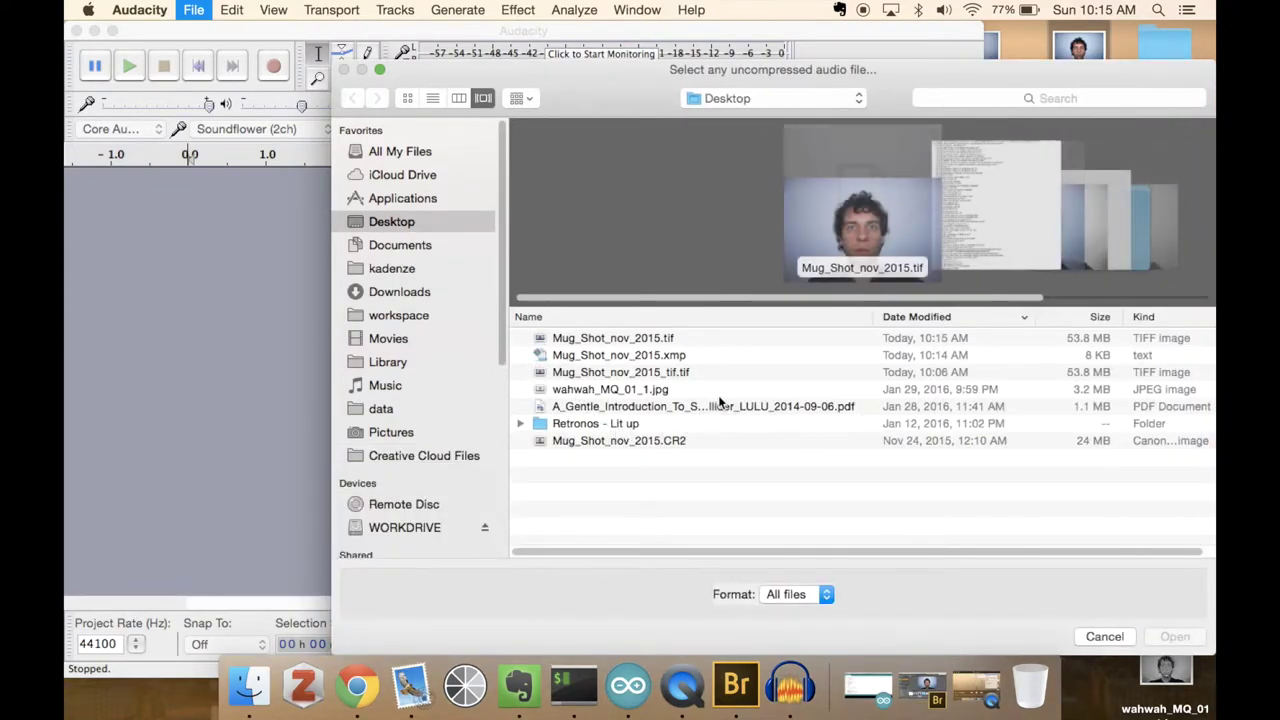
click(685, 376)
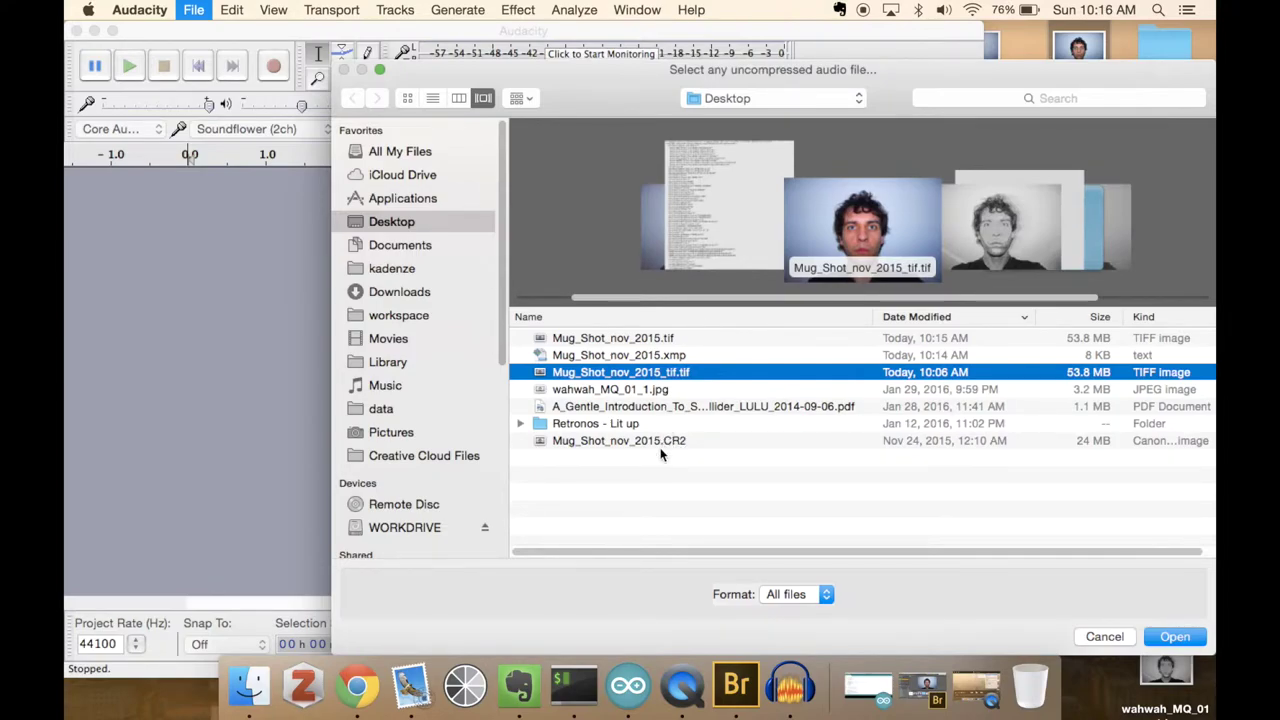
Step: Open the mug shot TIFF for raw import and change its encoding from Unsigned 8-bit PCM to U-Law
click(1182, 640)
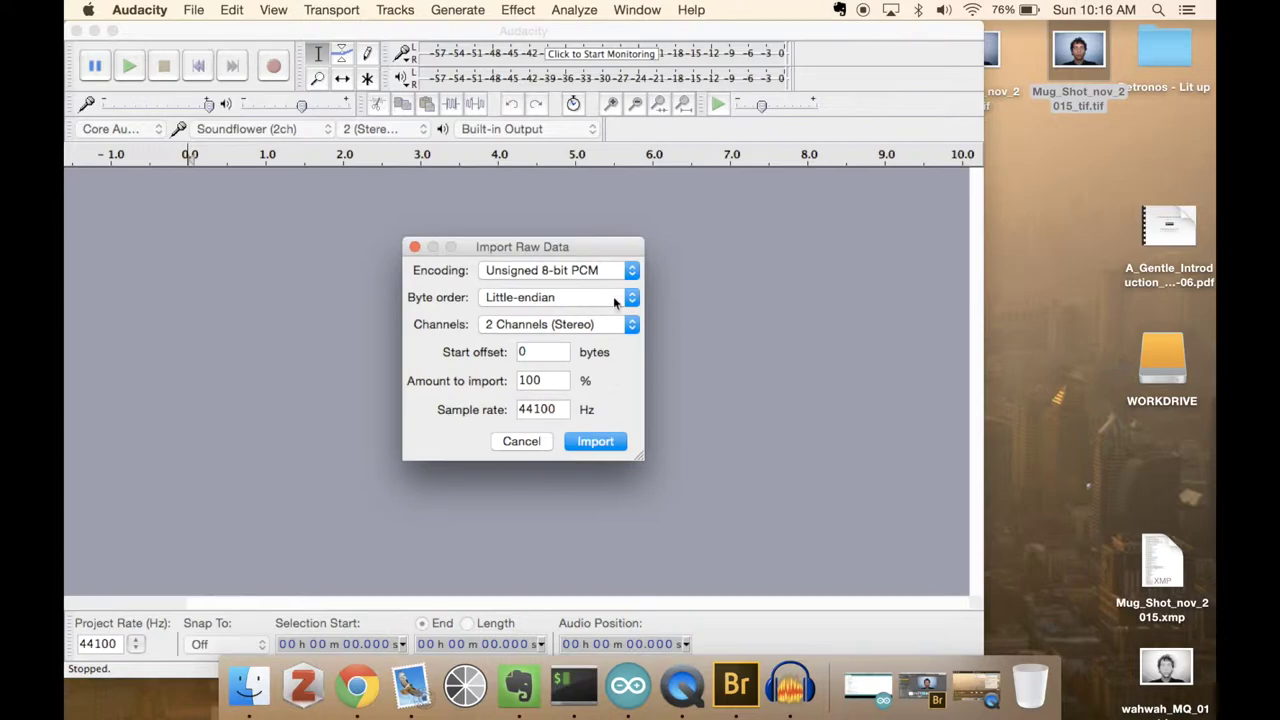
click(633, 271)
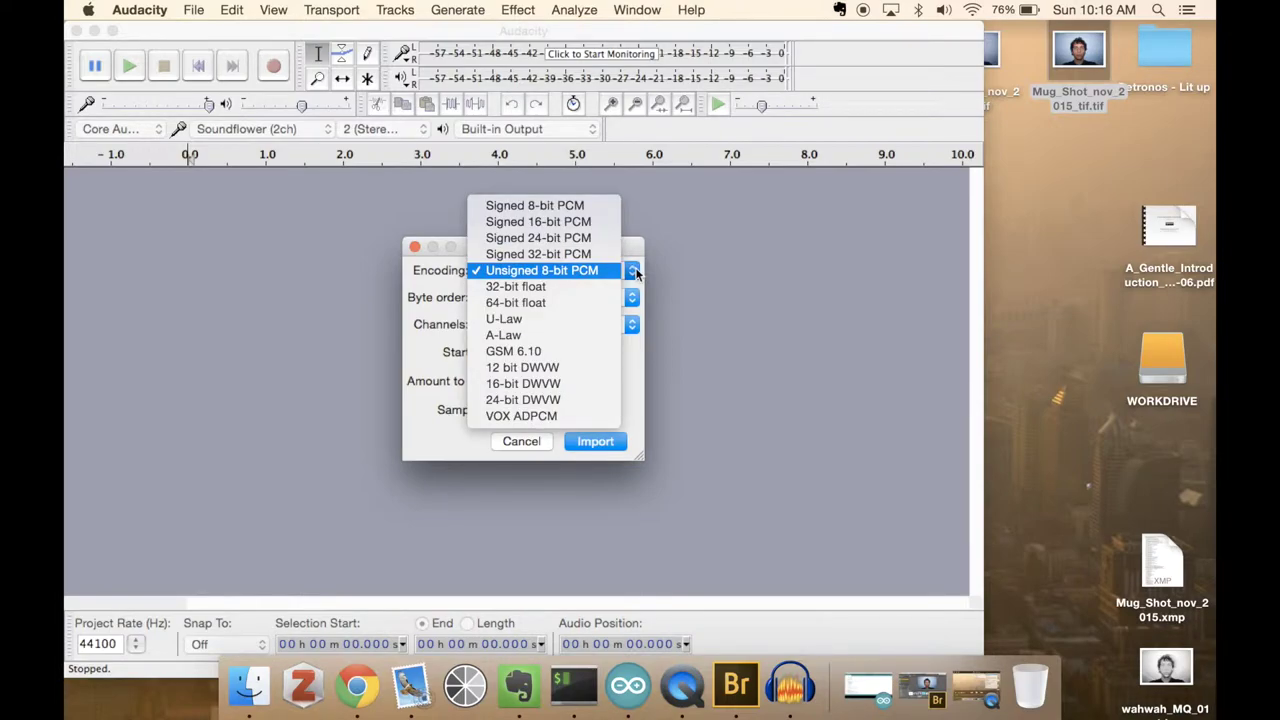
click(604, 320)
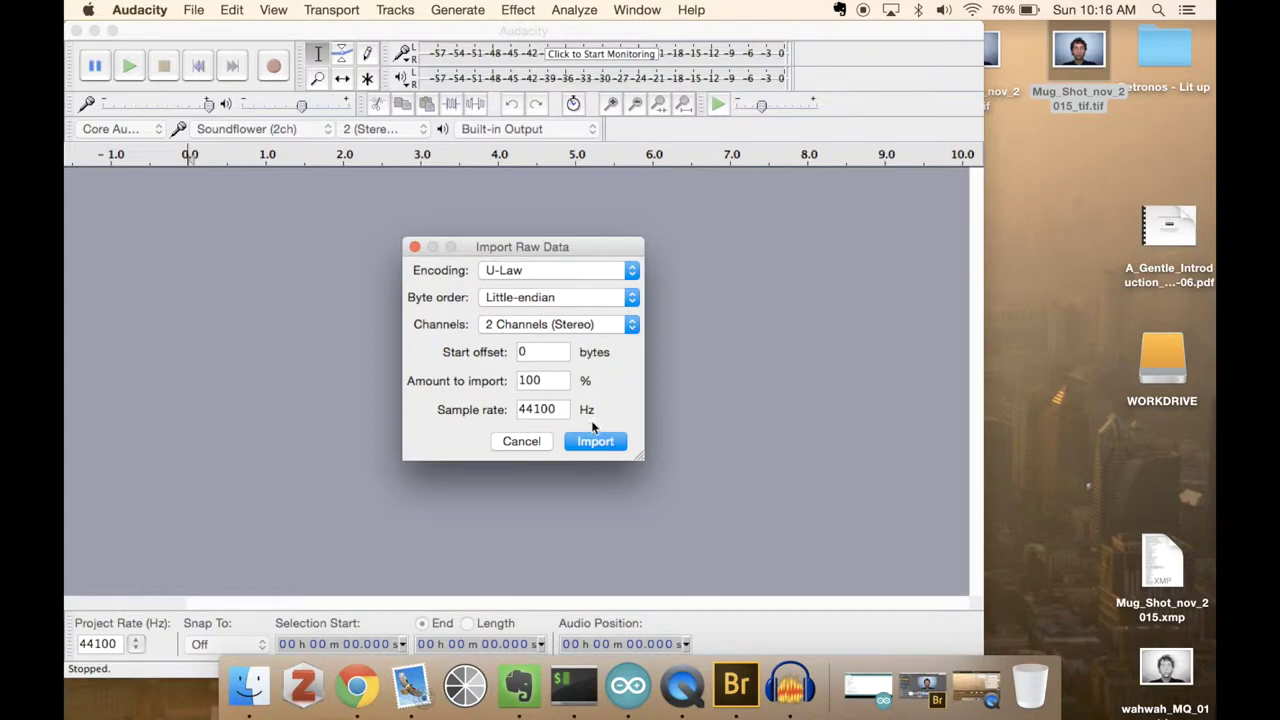
Step: Import the TIFF data as a stereo 44100 Hz track and zoom in and out to inspect the waveform
click(601, 447)
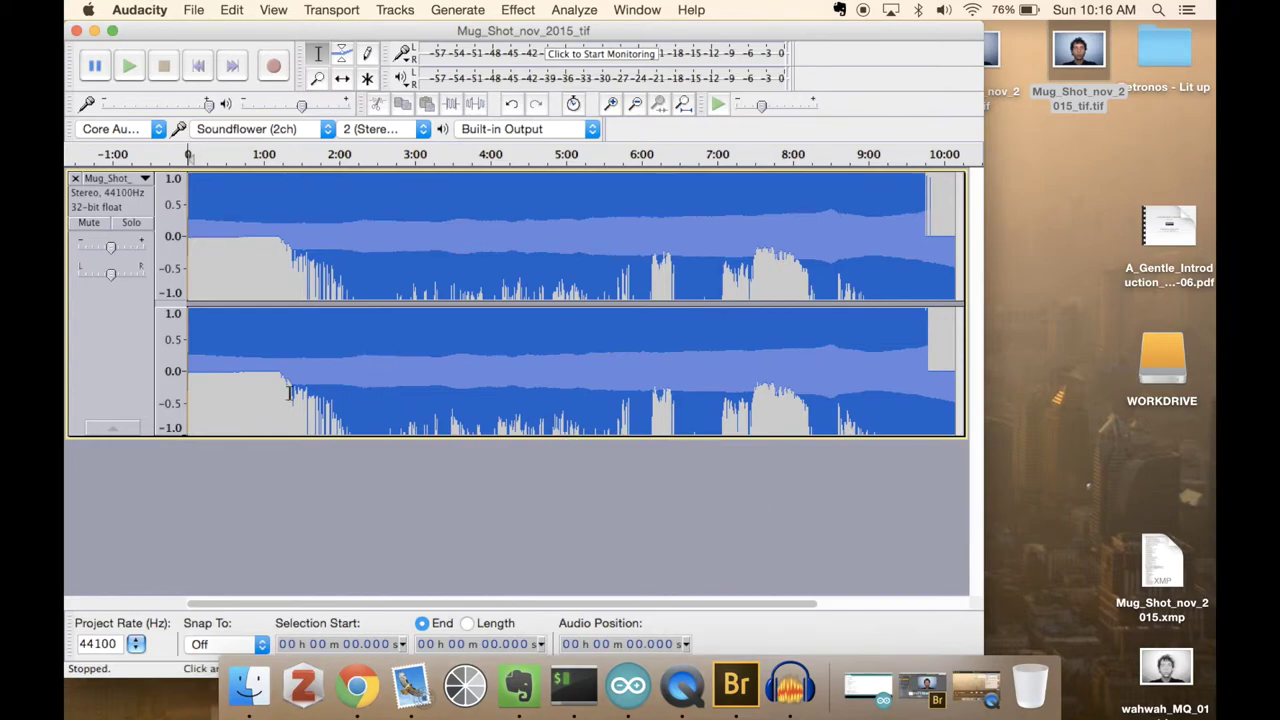
click(610, 104)
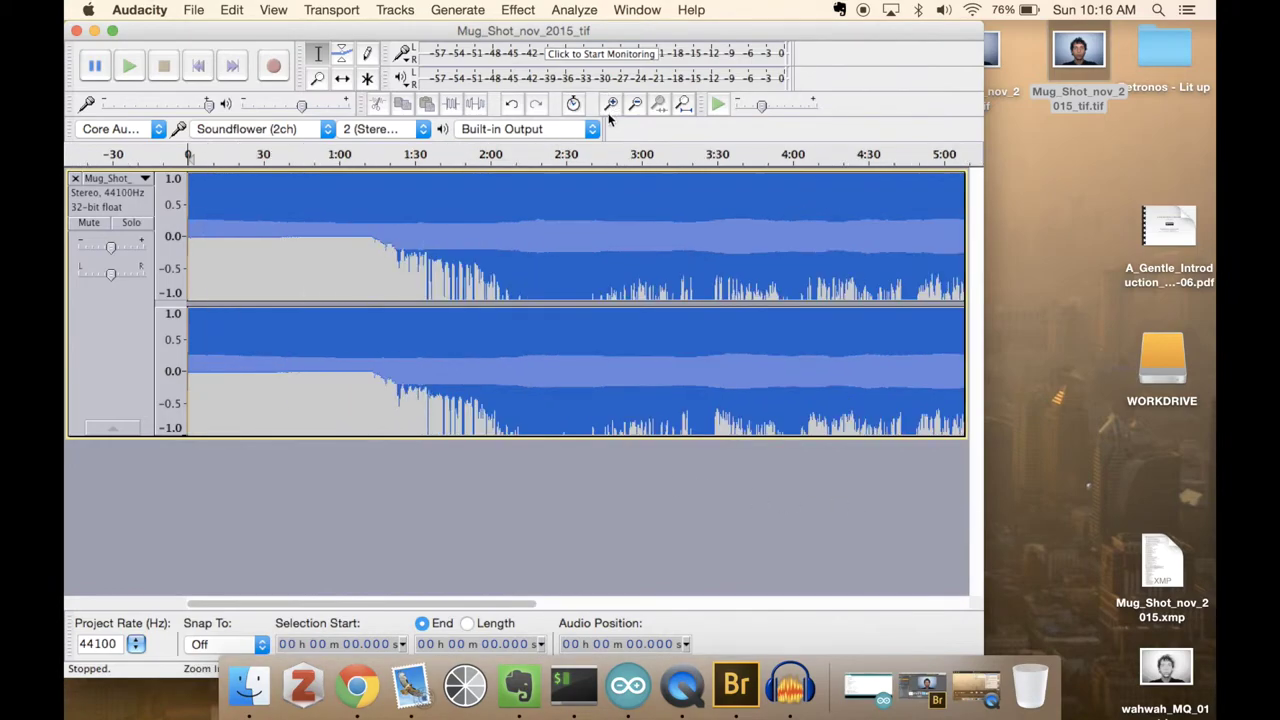
click(614, 104)
click(614, 104)
click(614, 104)
click(614, 104)
click(614, 104)
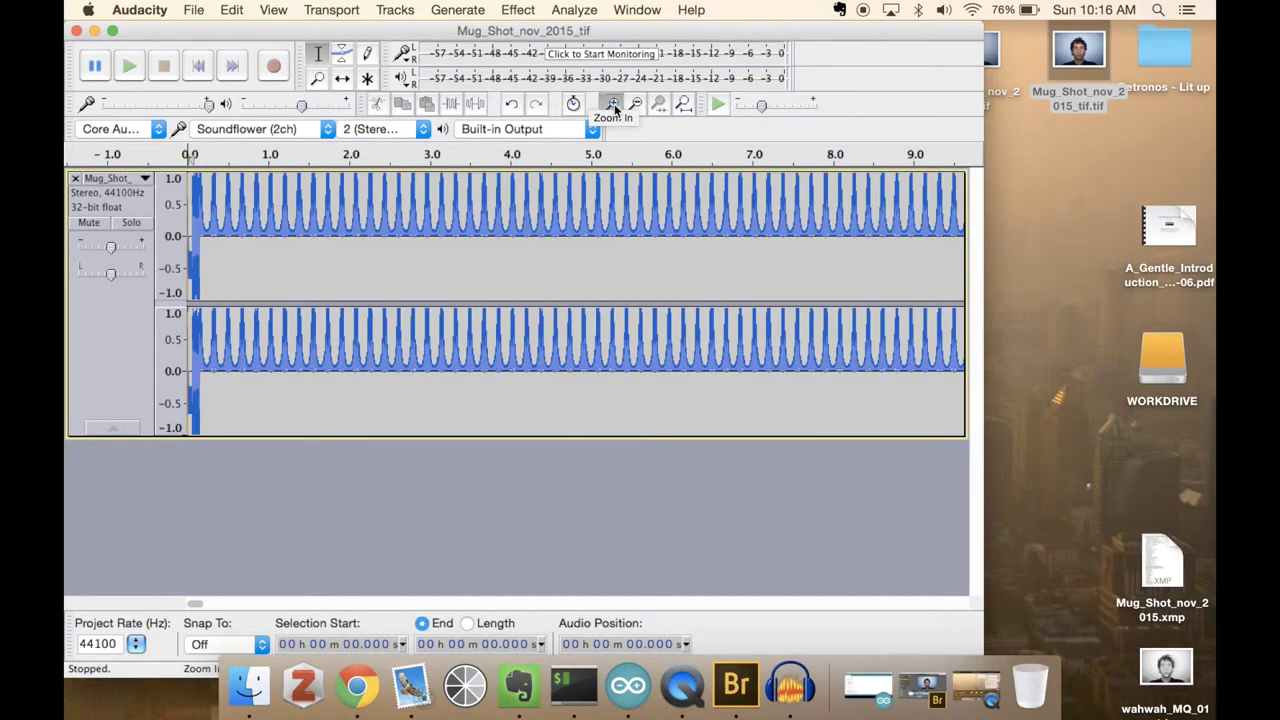
click(614, 104)
click(614, 104)
click(614, 104)
click(614, 104)
click(614, 104)
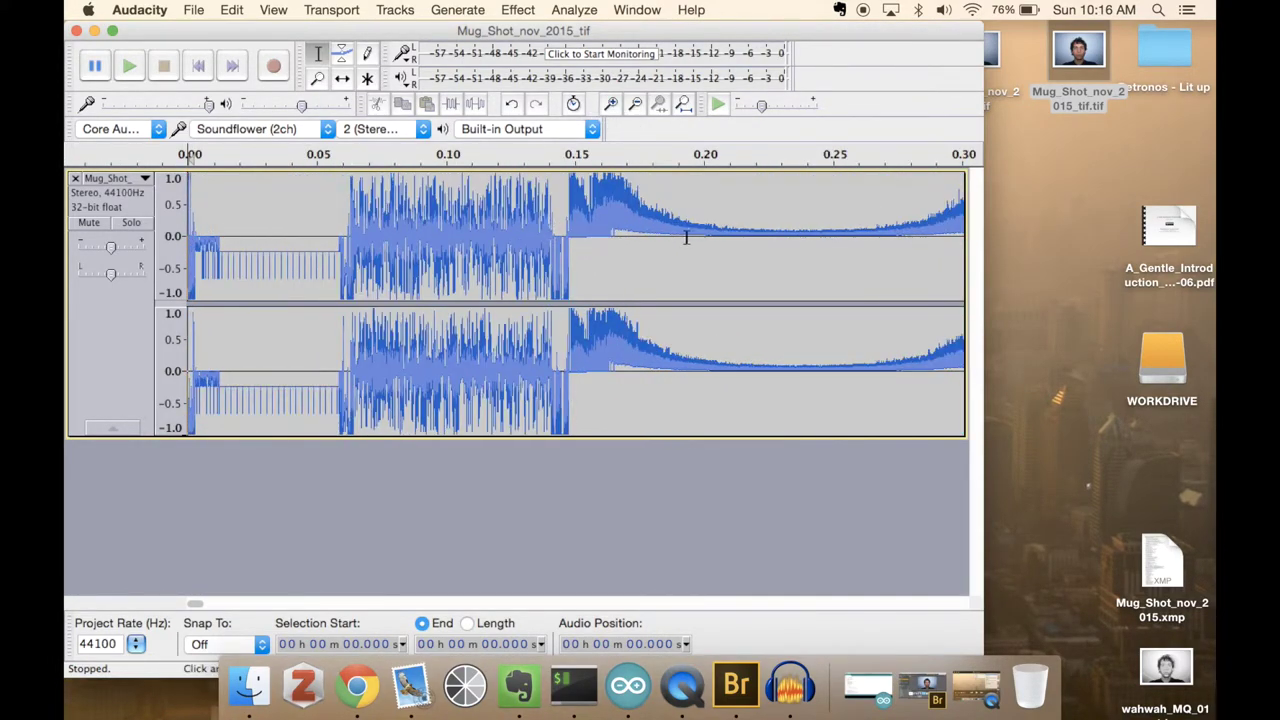
click(635, 104)
click(635, 104)
click(635, 104)
click(635, 104)
click(635, 104)
click(635, 104)
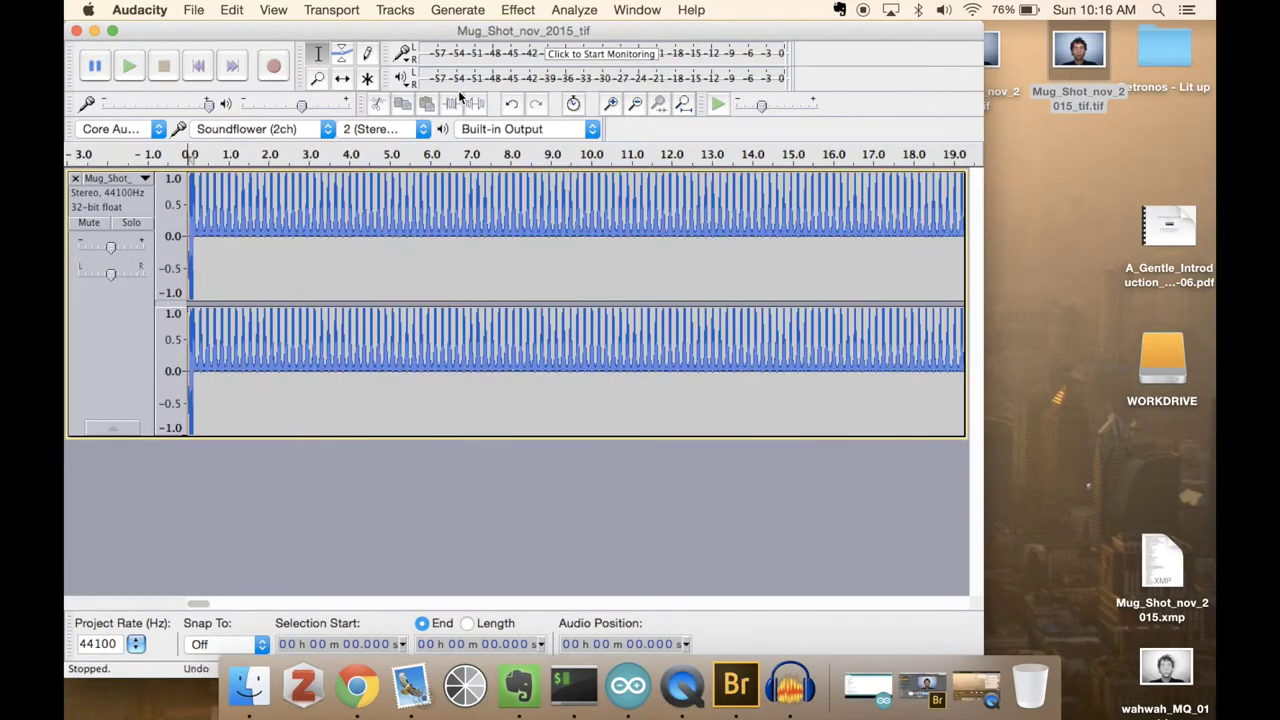
click(194, 9)
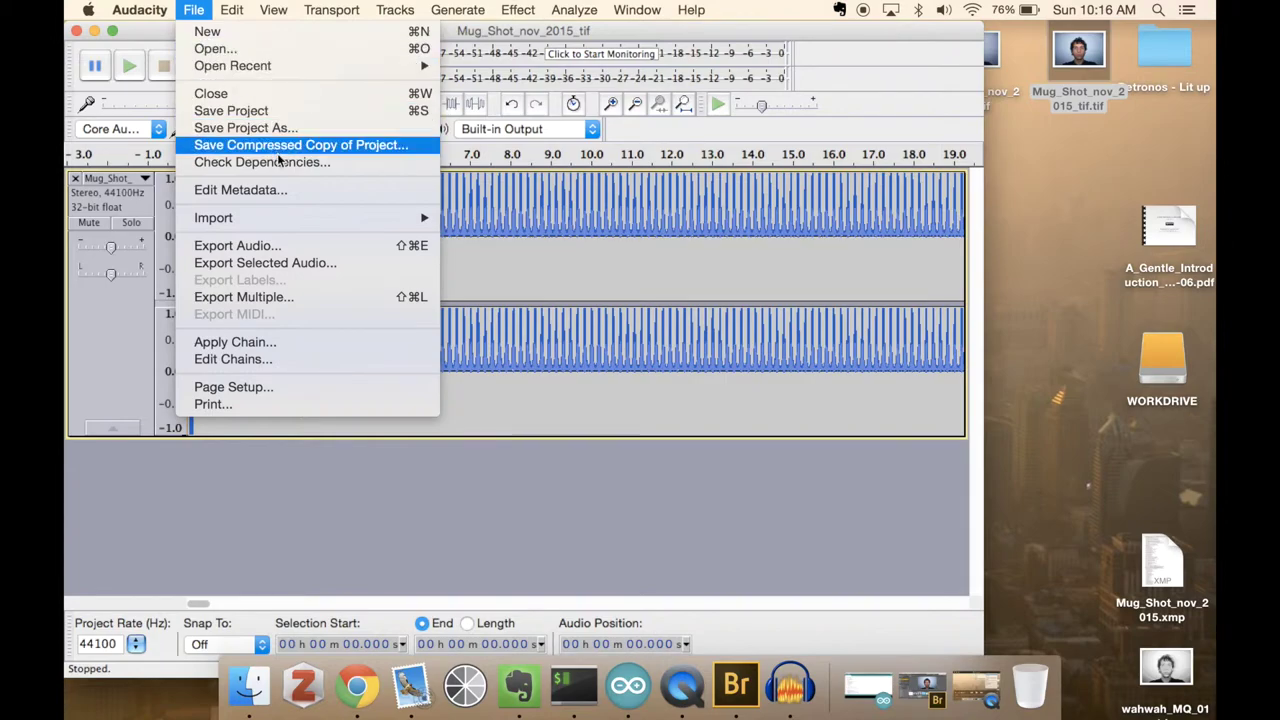
Step: Start another Raw Data import and browse the Documents folder with a smaller preview pane
mouse_move(315, 221)
click(512, 271)
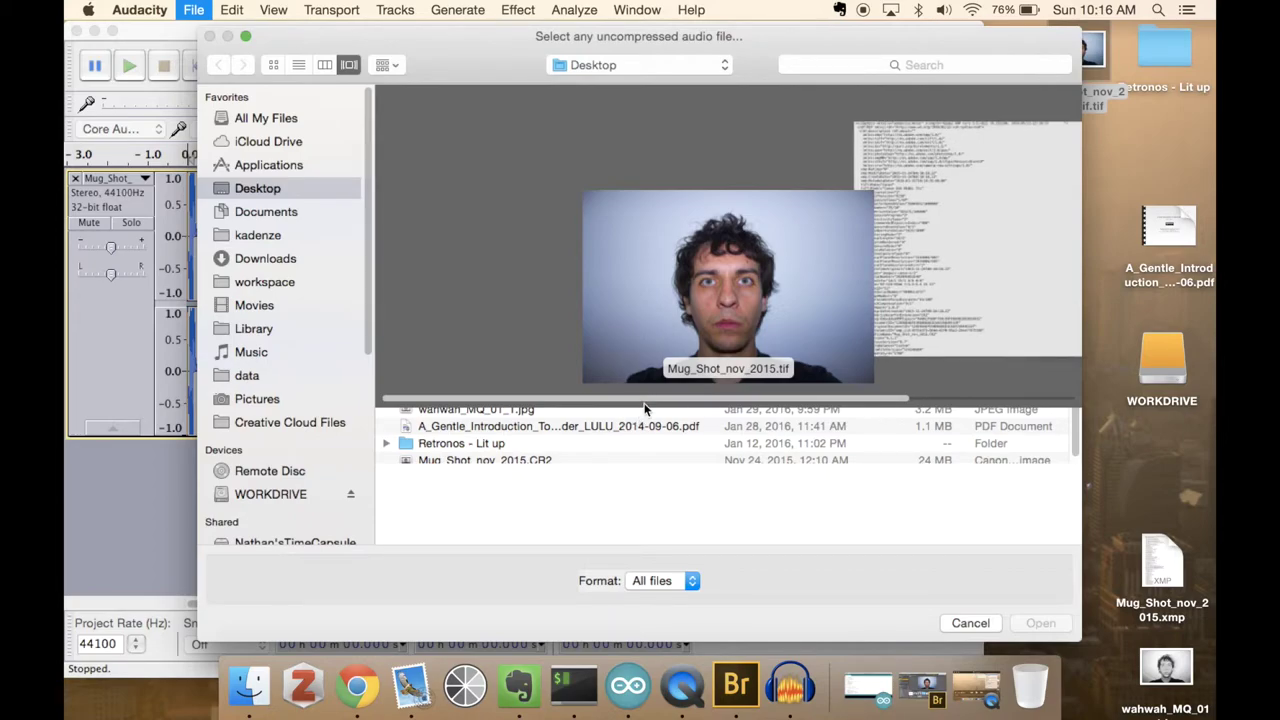
drag(641, 403, 710, 216)
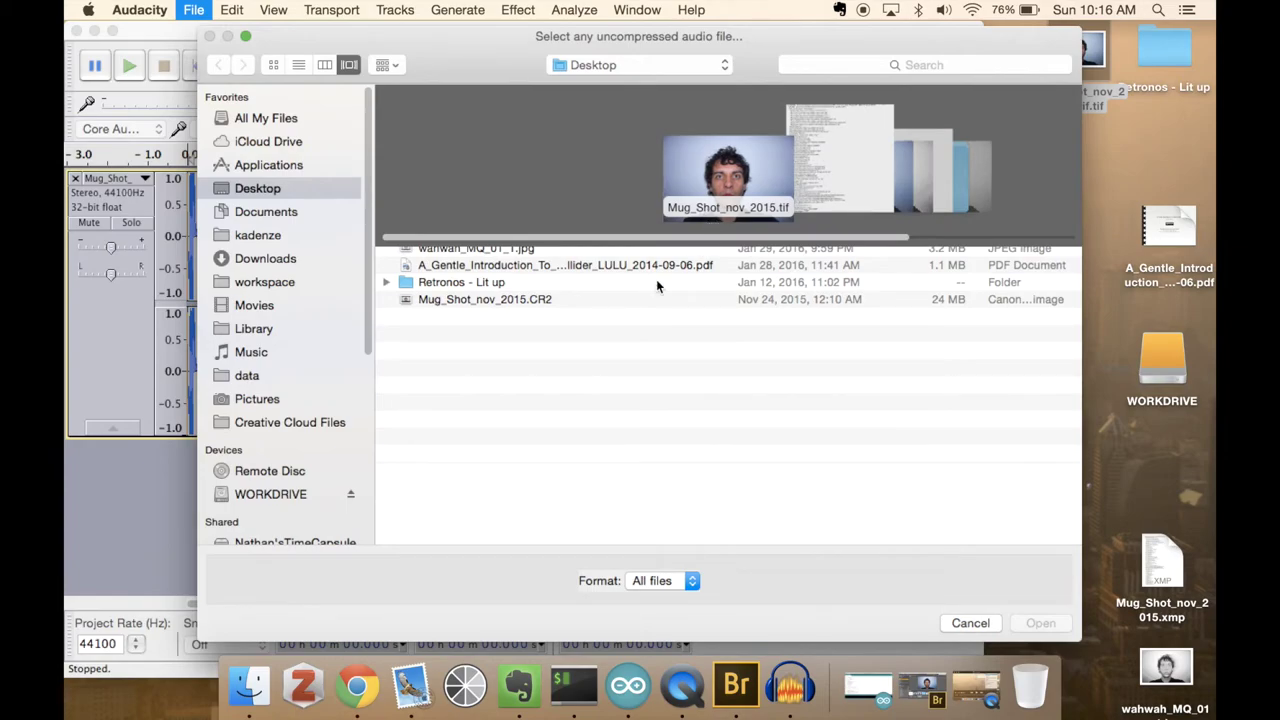
click(268, 212)
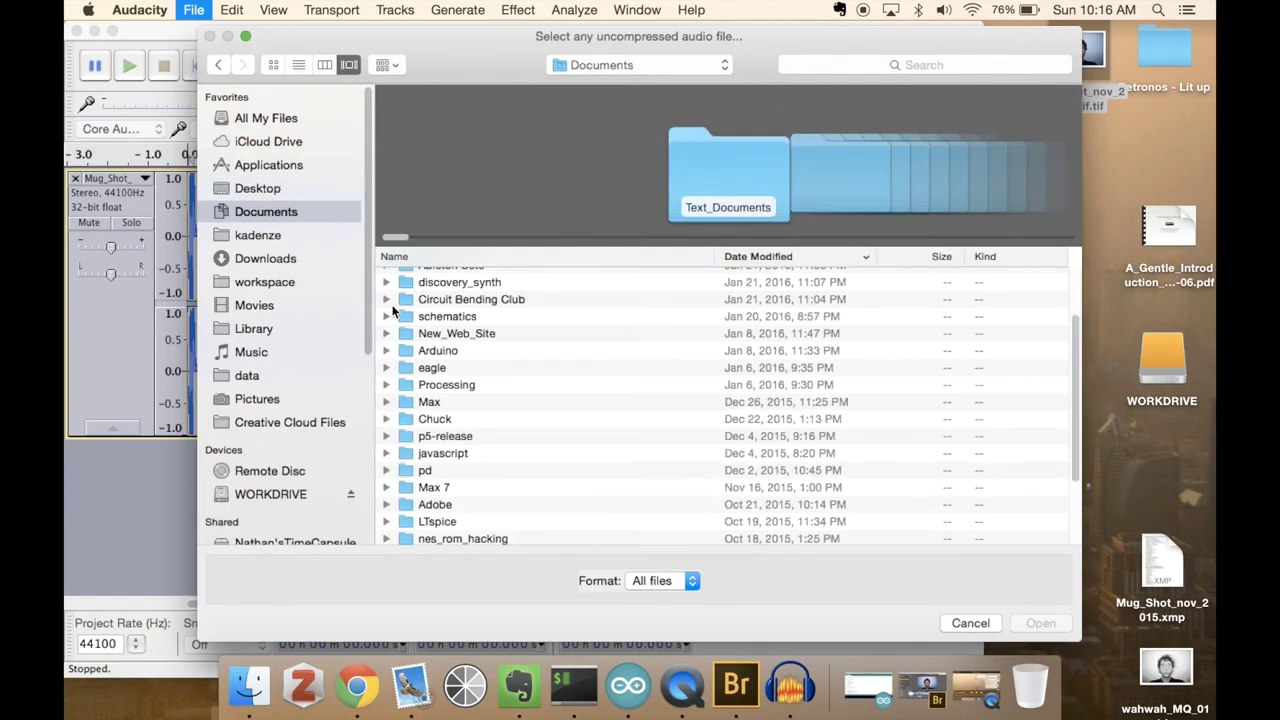